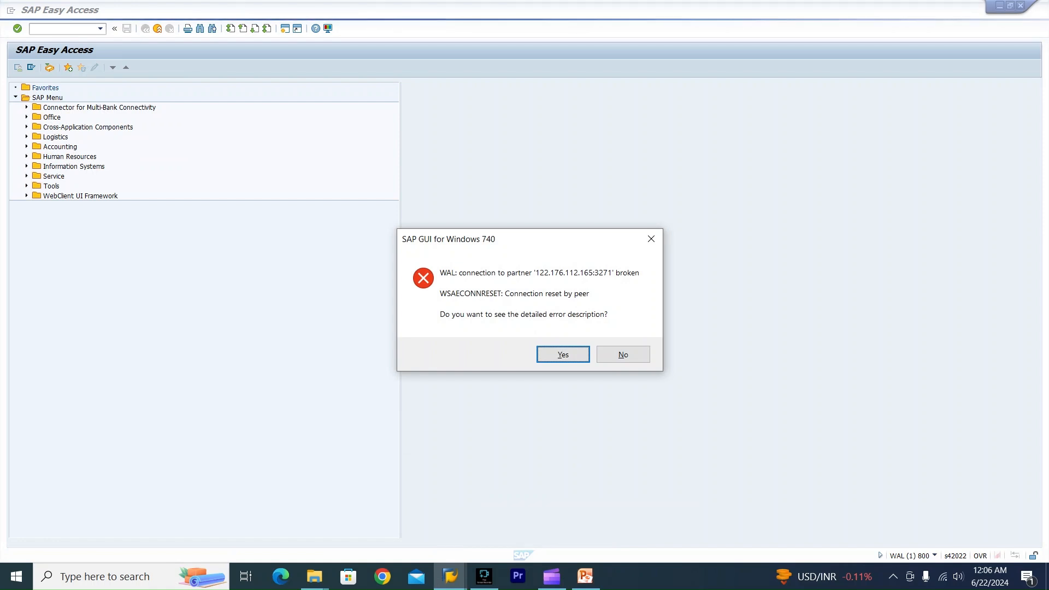
Dismiss the broken-connection error and reopen the S4HANA system connection from the logon pad.
click(623, 355)
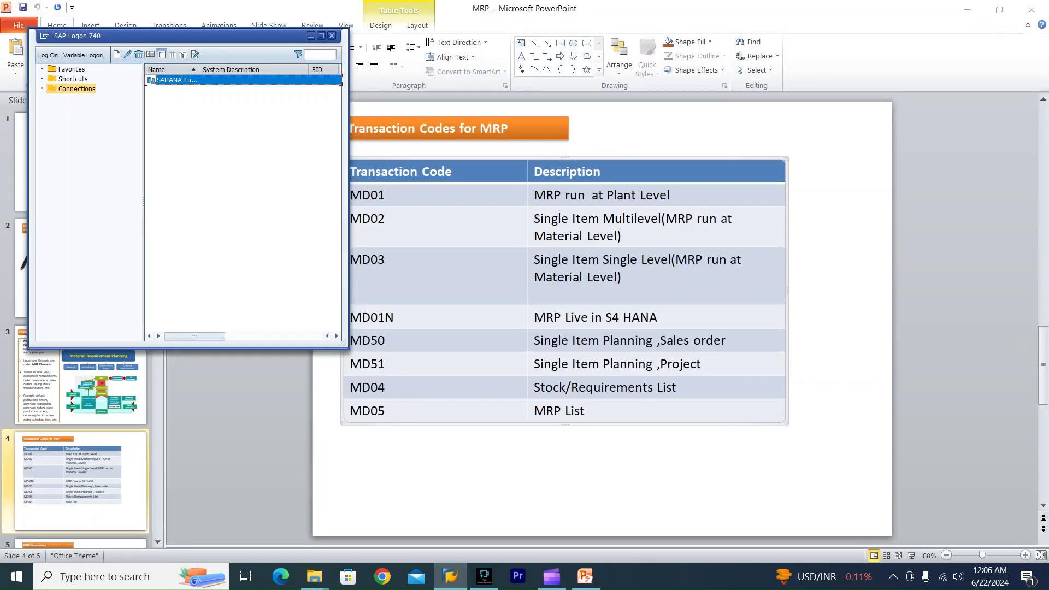
double_click(152, 80)
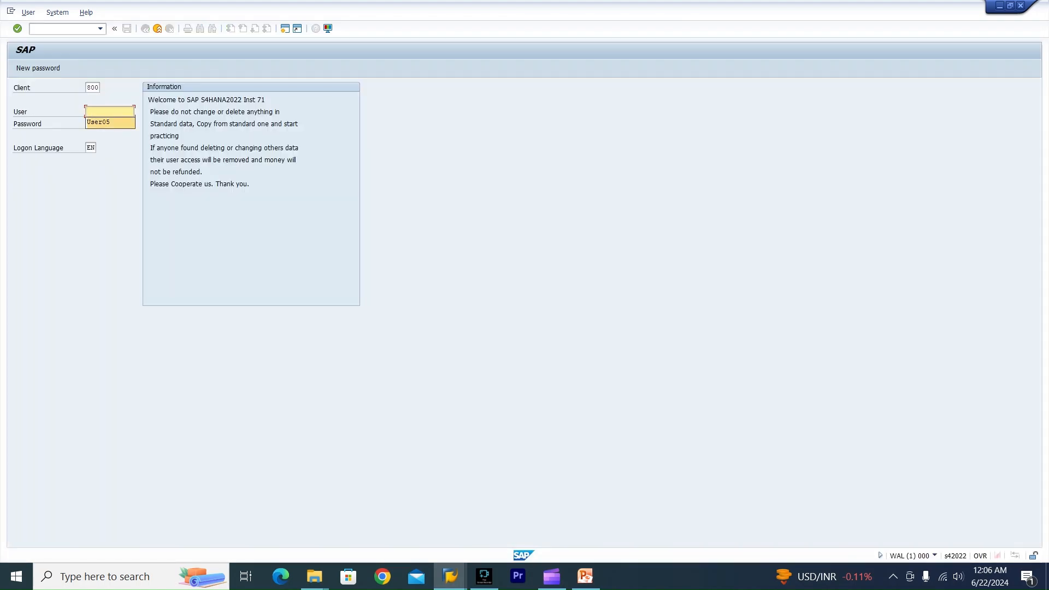
Log on with the user's password, choosing to continue this logon and end any other logons.
key(Return)
key(Tab)
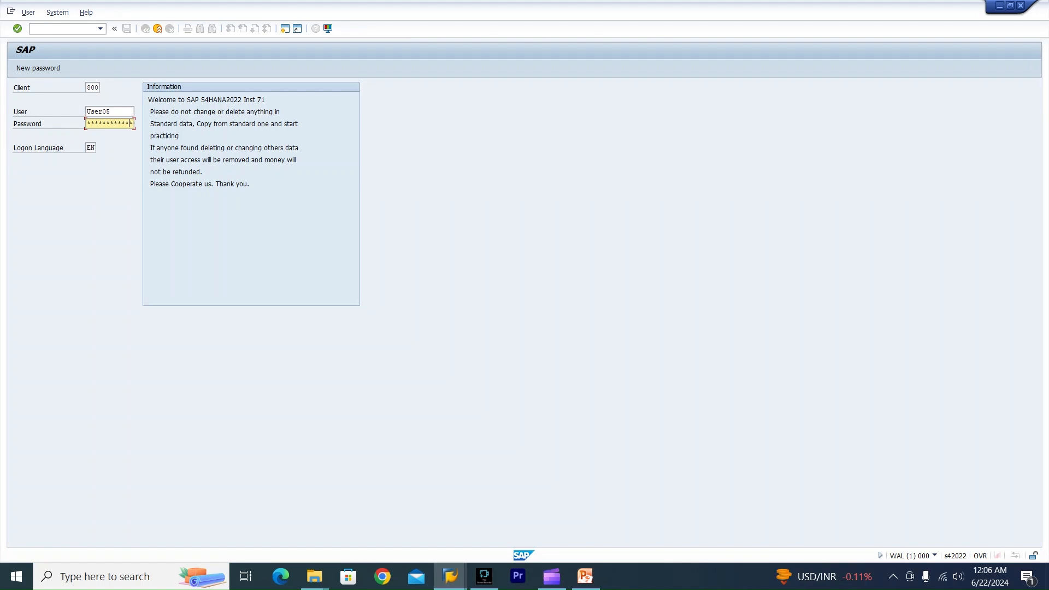
key(Return)
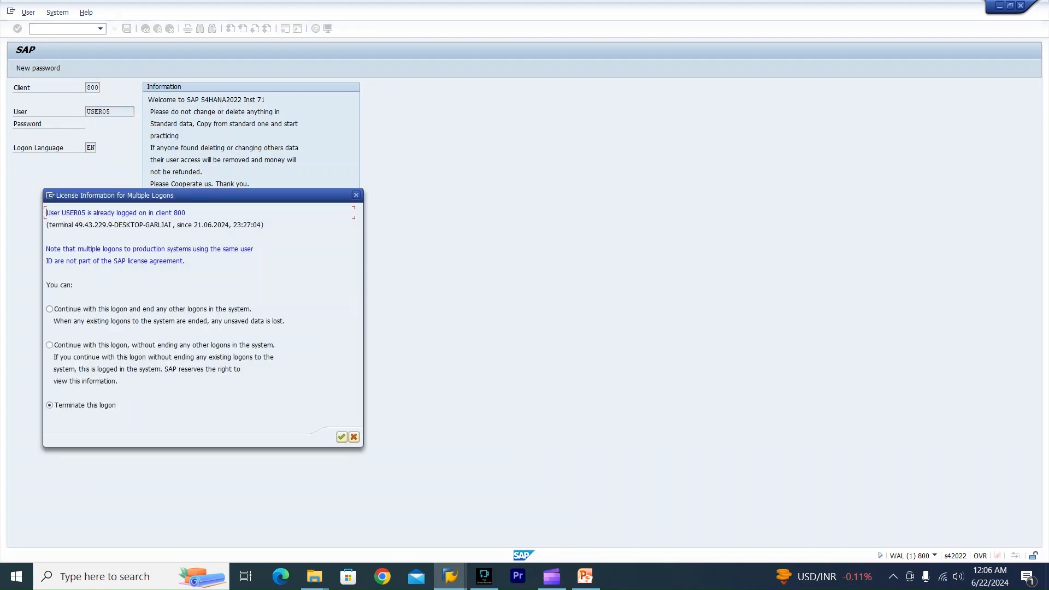
key(Tab)
key(Return)
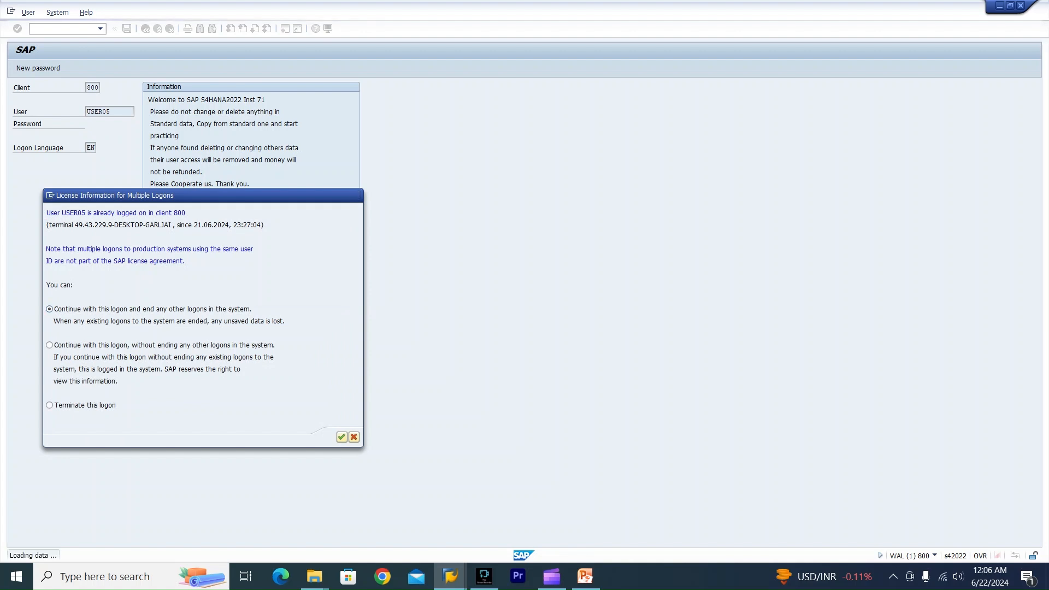
Open transaction md01 and examine its scope of planning, plant, processing key and user exit fields.
text(md01)
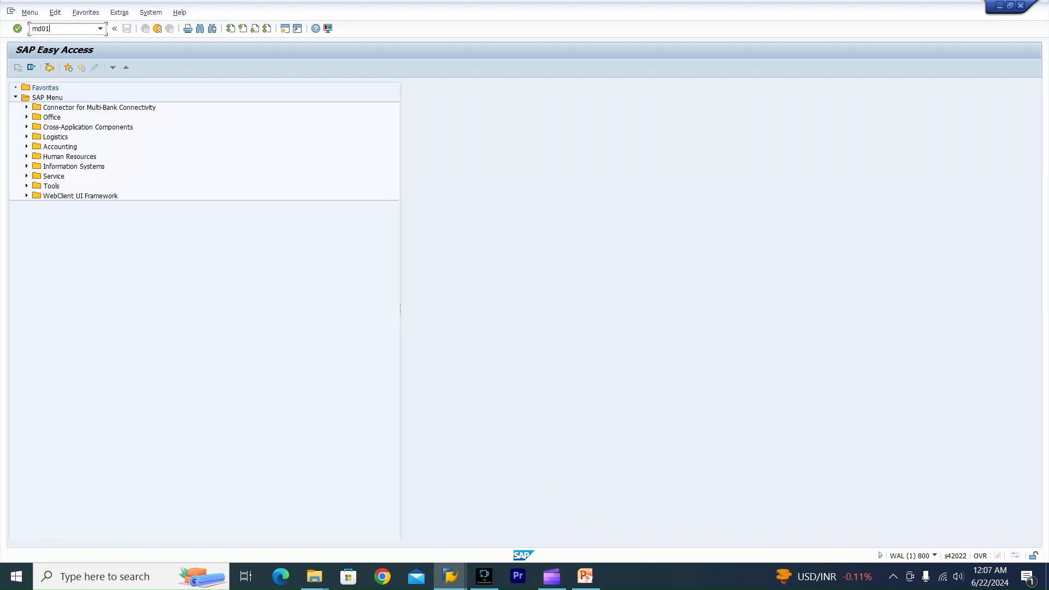
key(Return)
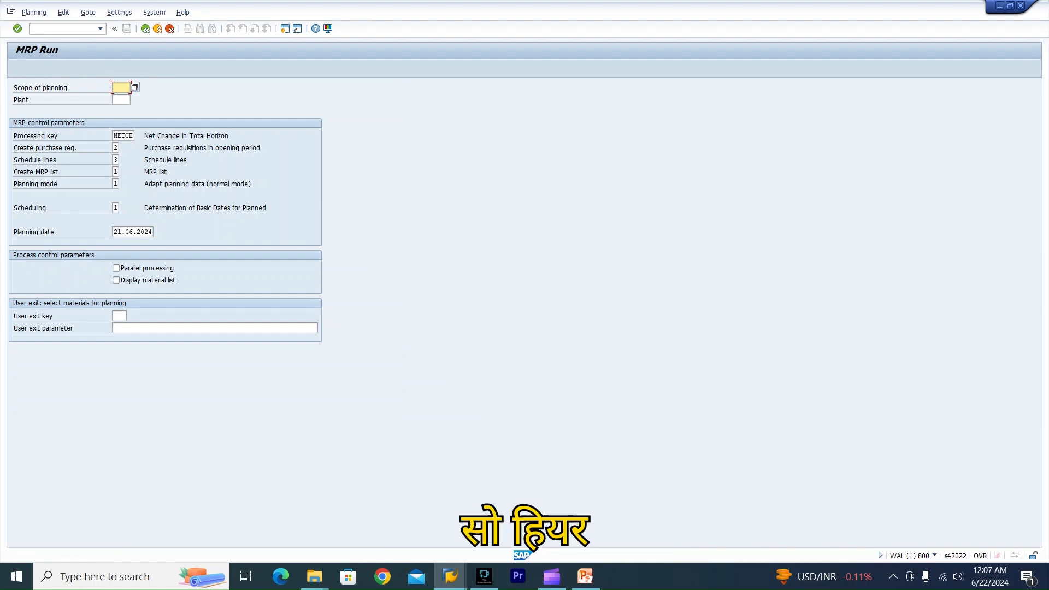
click(121, 100)
click(121, 87)
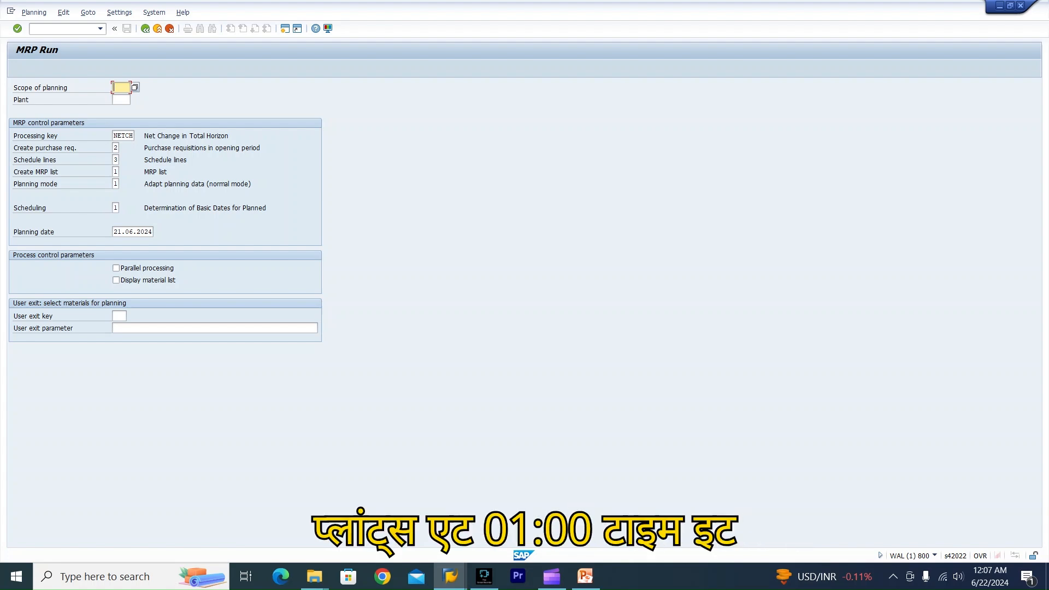
click(121, 100)
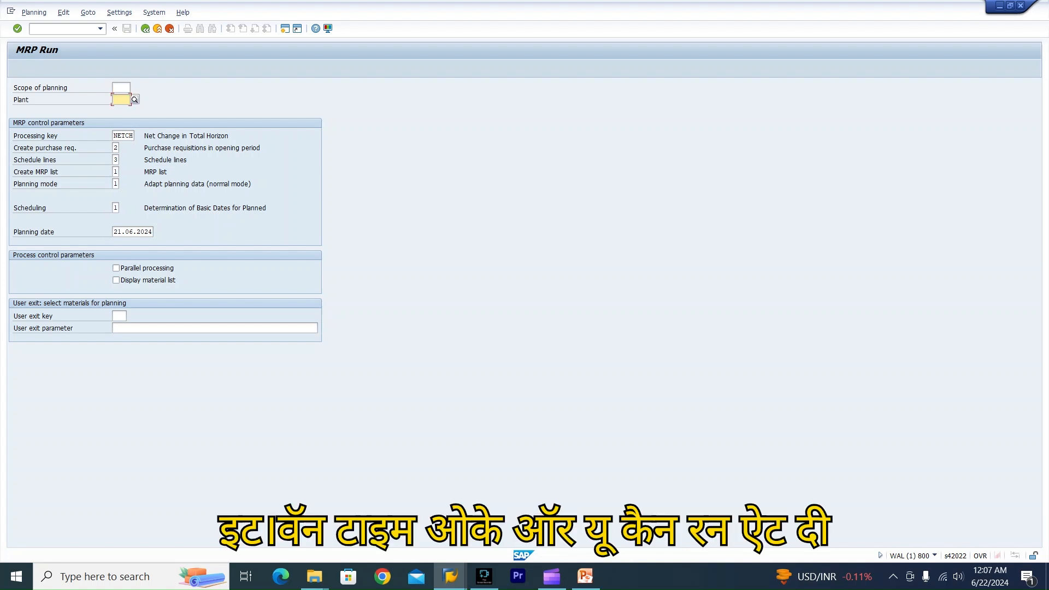
click(118, 135)
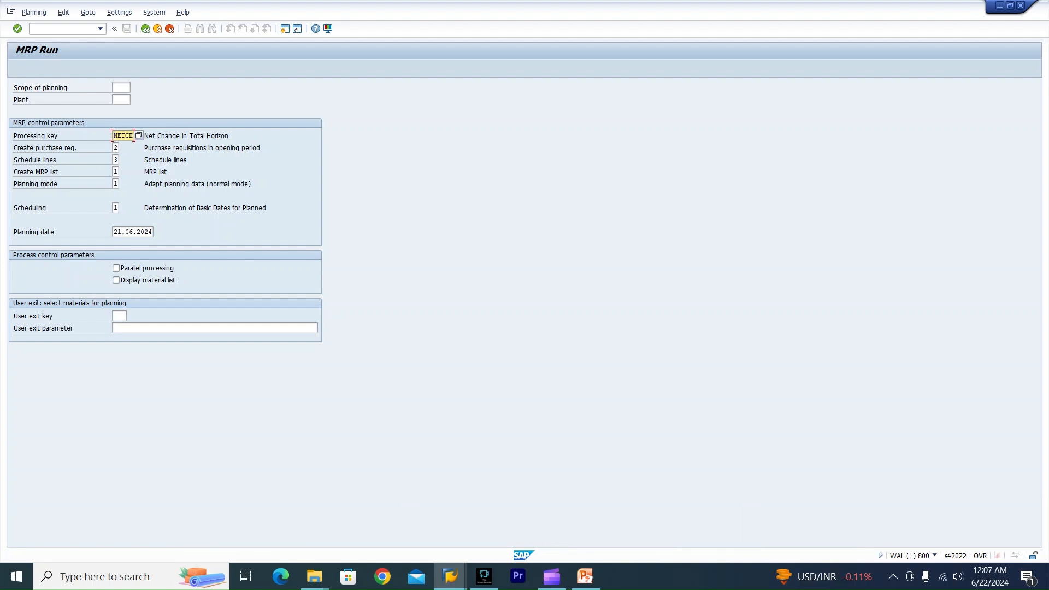
click(120, 316)
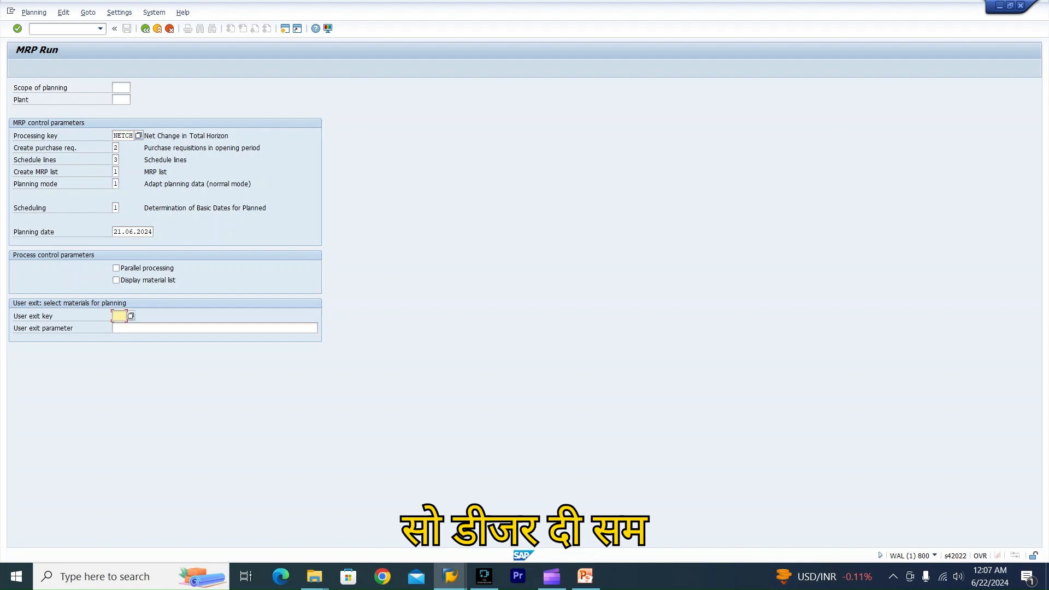
click(142, 328)
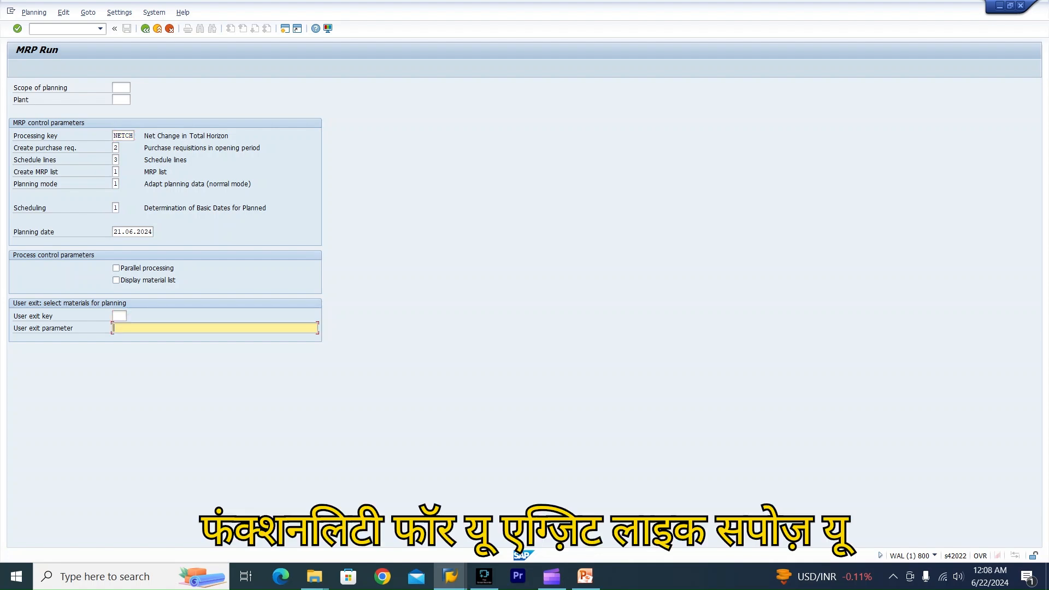
click(119, 316)
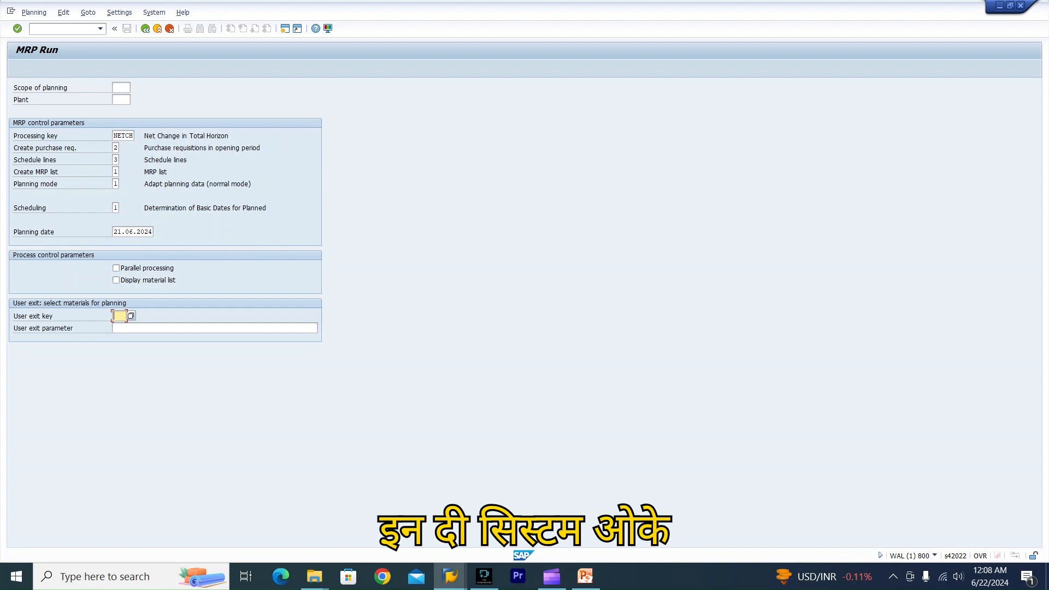
Open transaction md02 and examine its MRP area, plant and process control options.
click(61, 29)
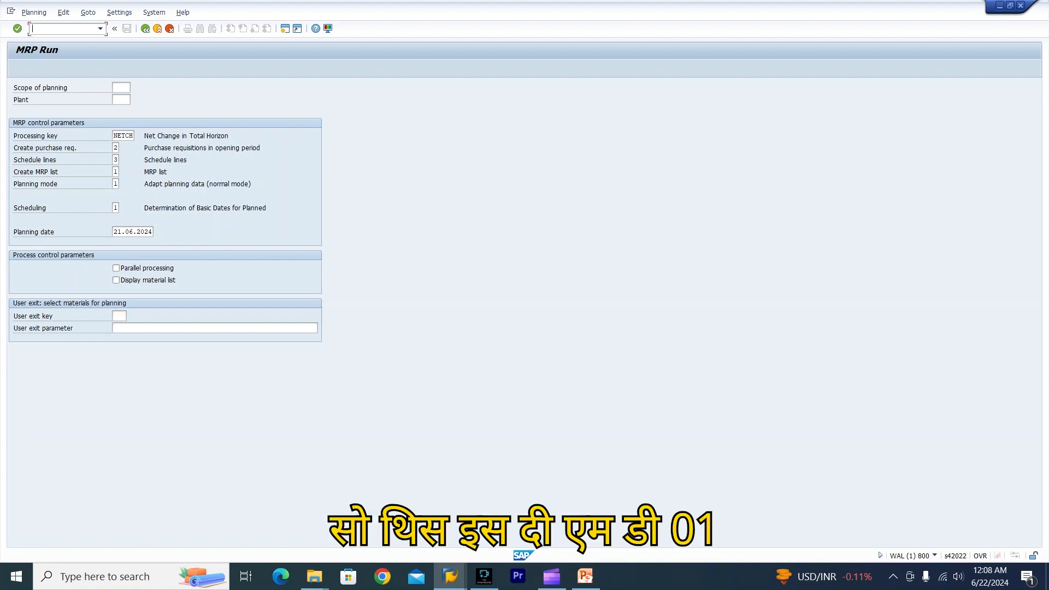
text(/nmd02)
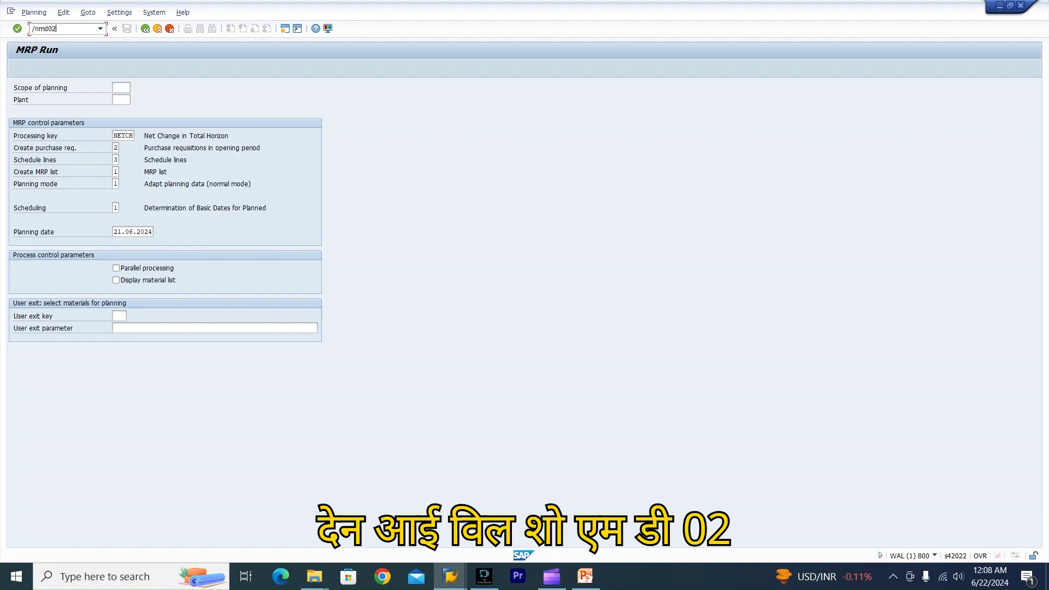
key(Return)
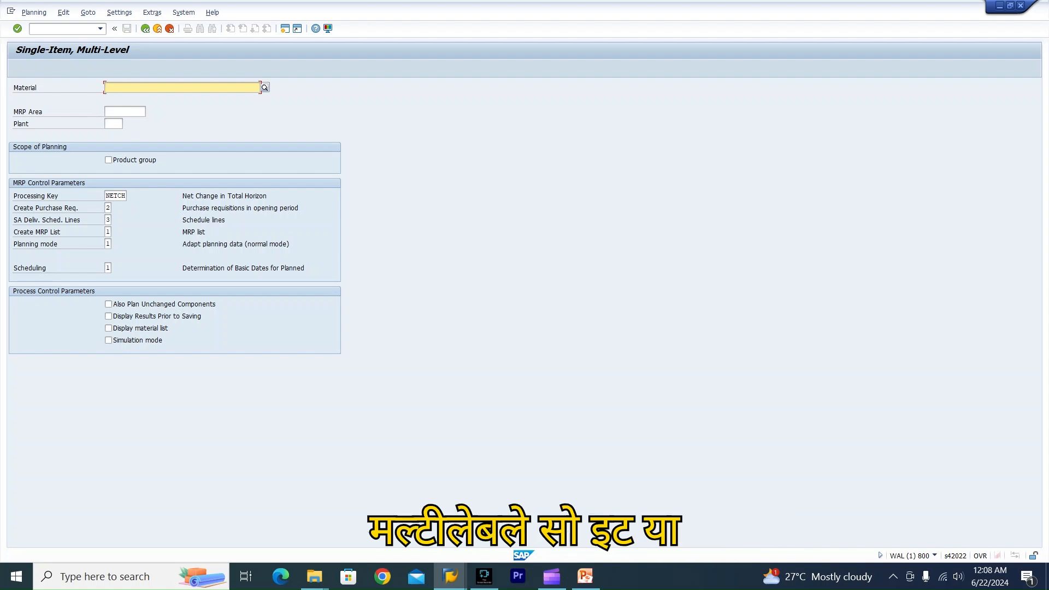
click(125, 111)
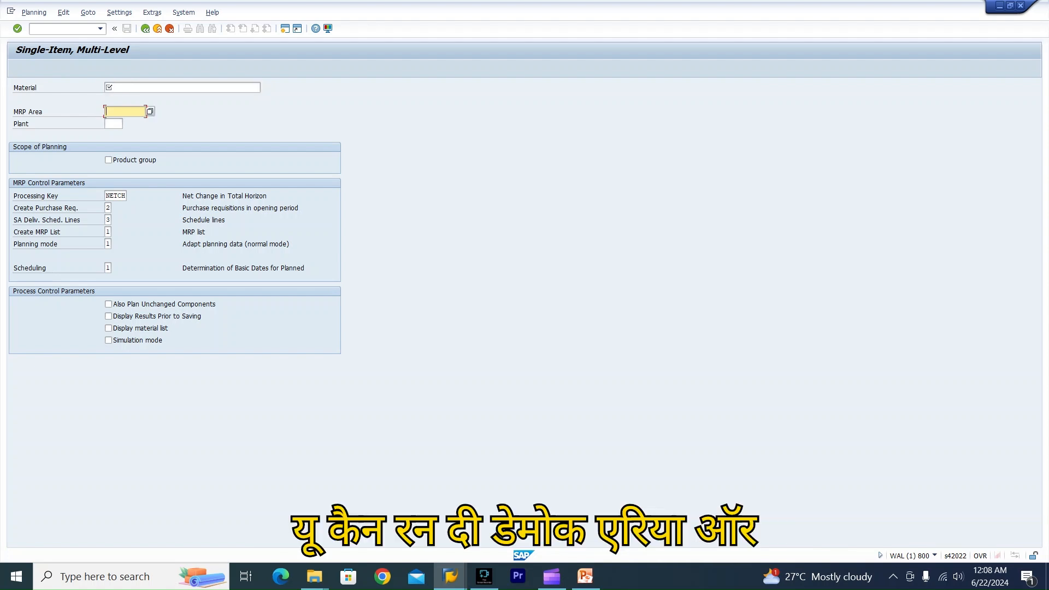
click(114, 124)
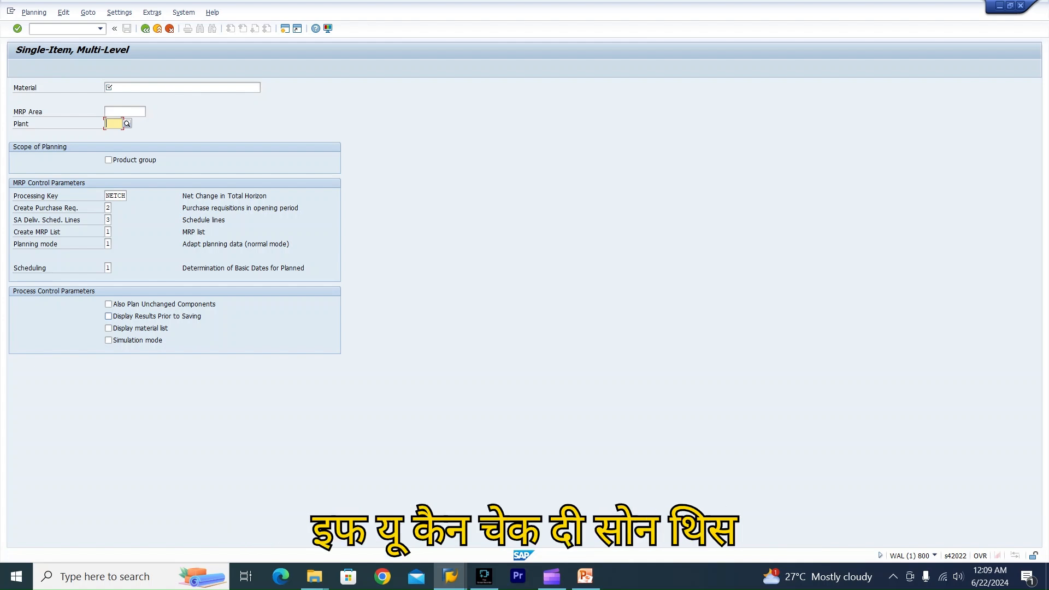
click(108, 316)
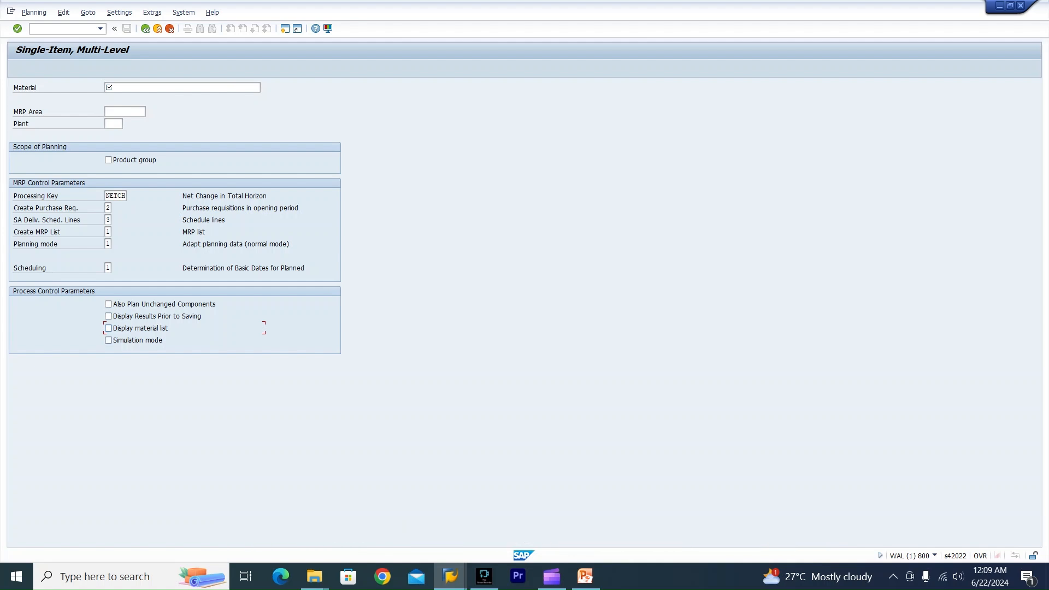
click(137, 340)
Open transaction MD03 for single-item, single-level planning and examine its MRP area field.
click(62, 29)
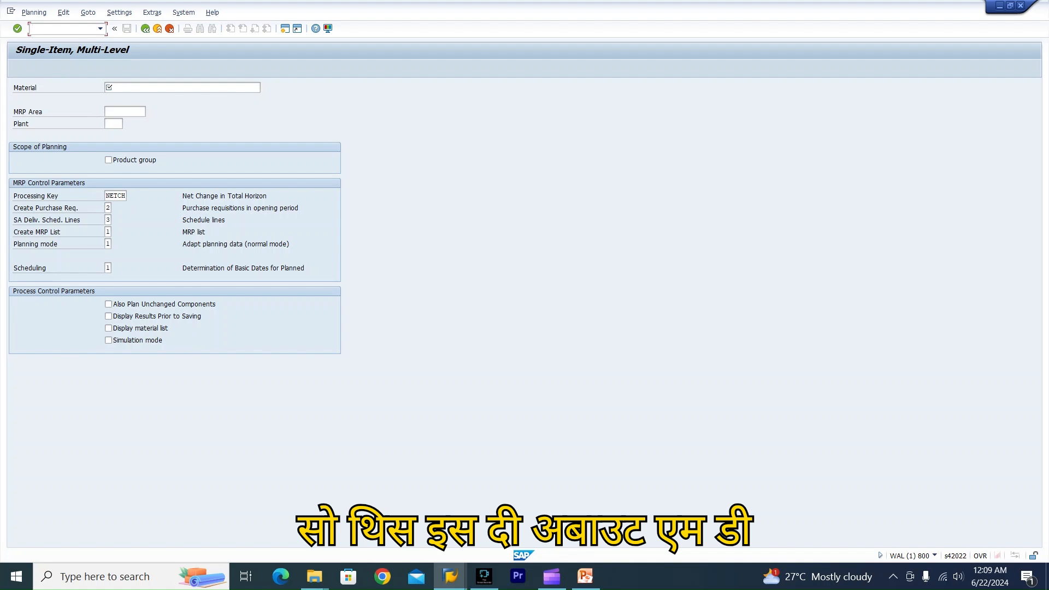
text(/nmd03)
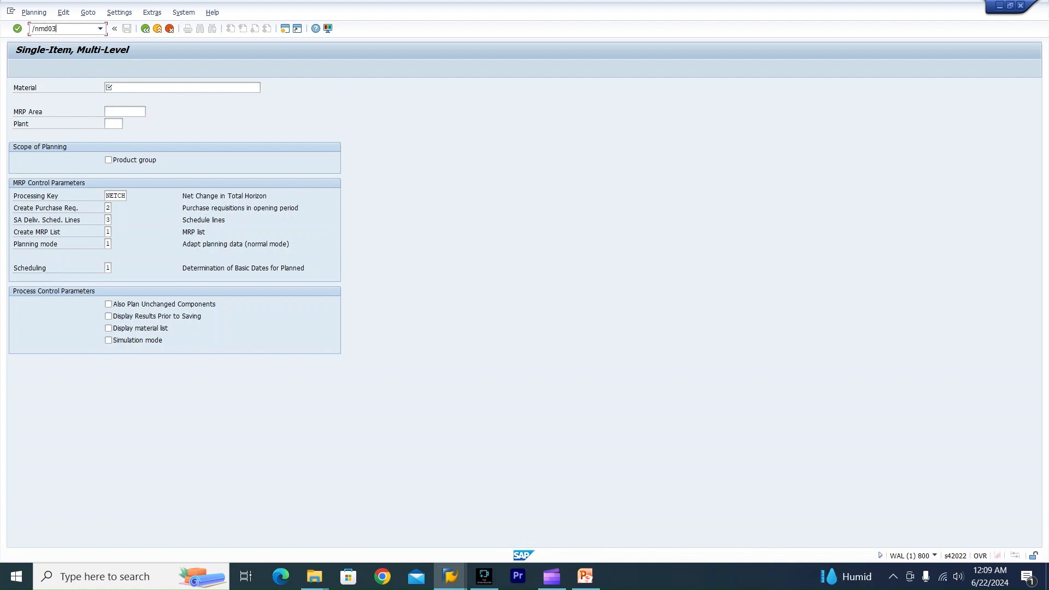
key(Return)
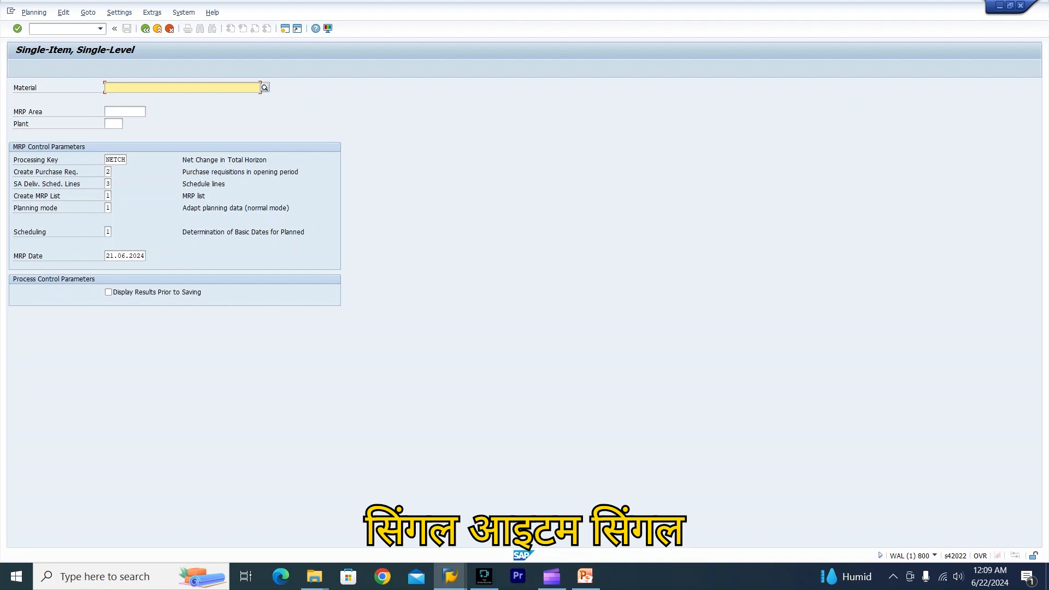
click(125, 112)
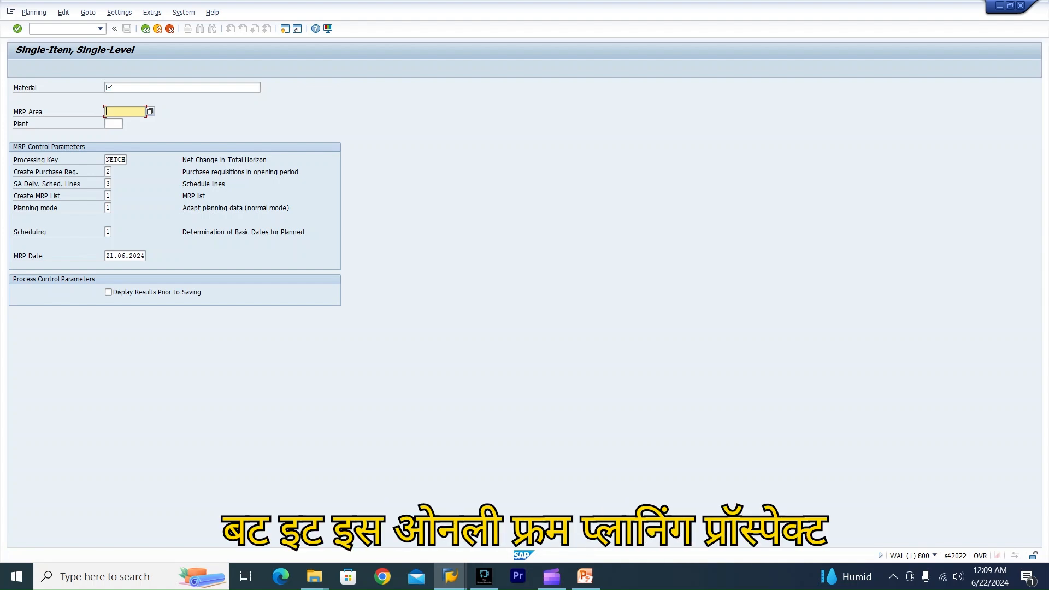
Open transaction md50 for make-to-order planning and examine its sales order and item fields.
click(61, 29)
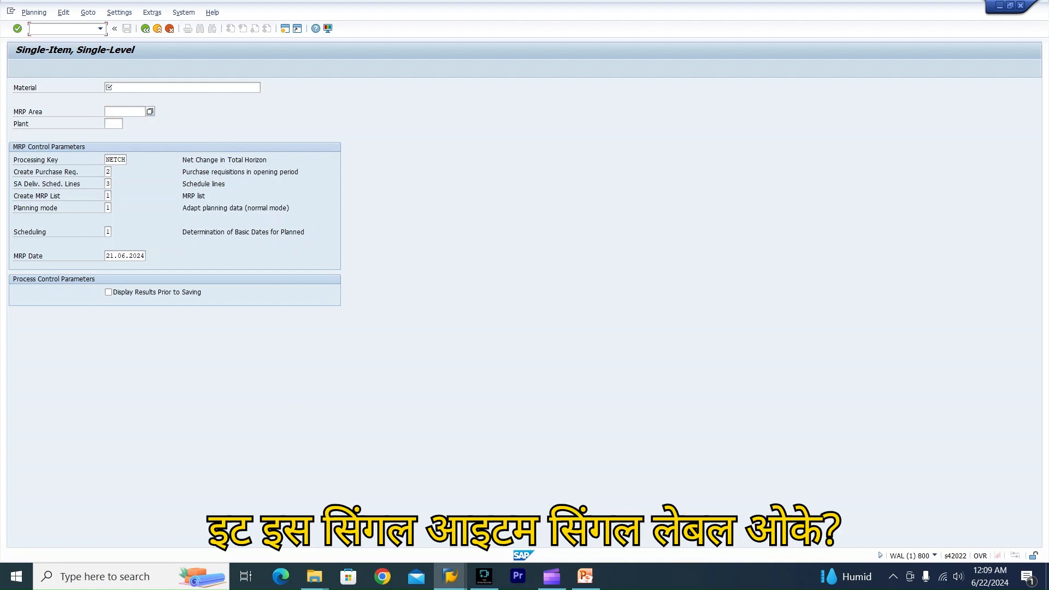
text(/nmd)
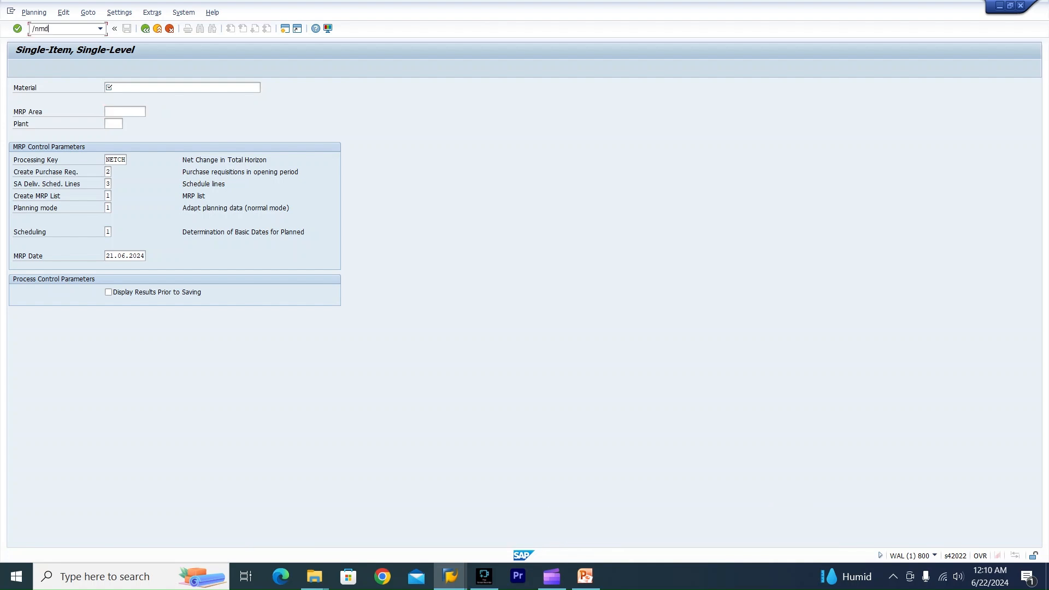
text(50)
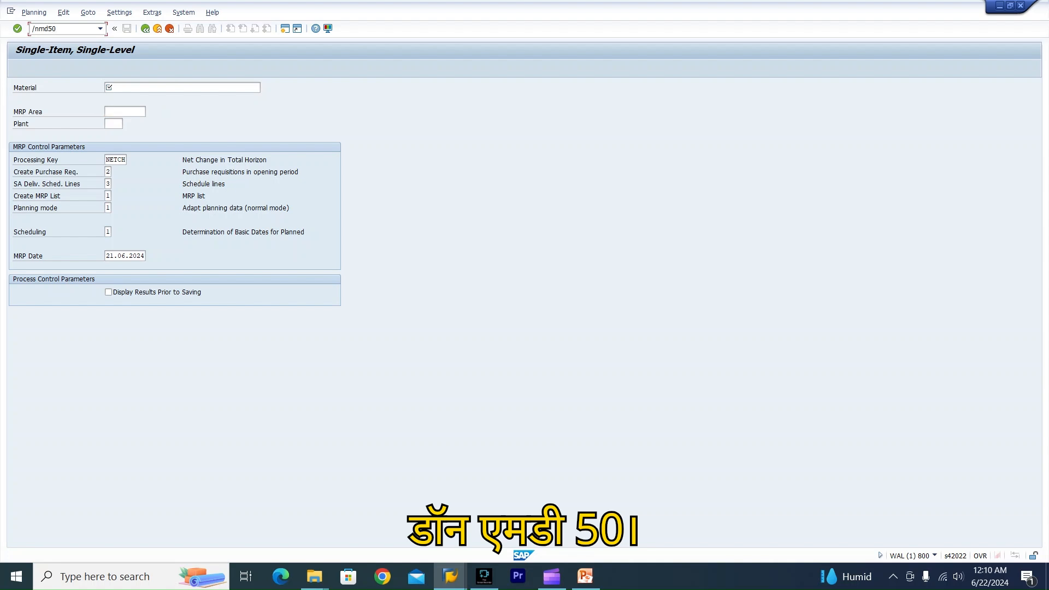
key(Return)
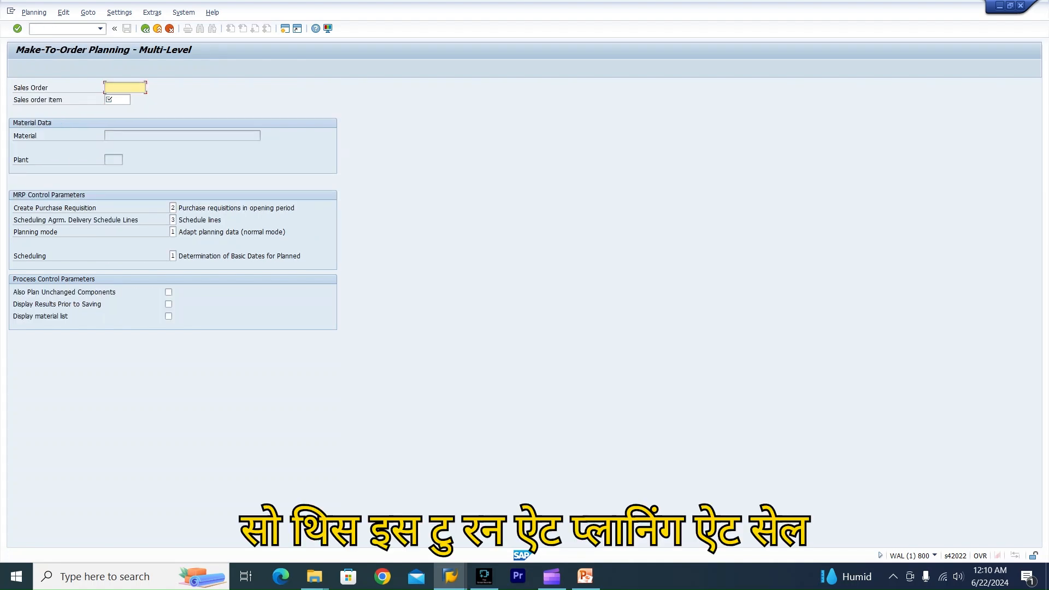
click(117, 99)
click(125, 87)
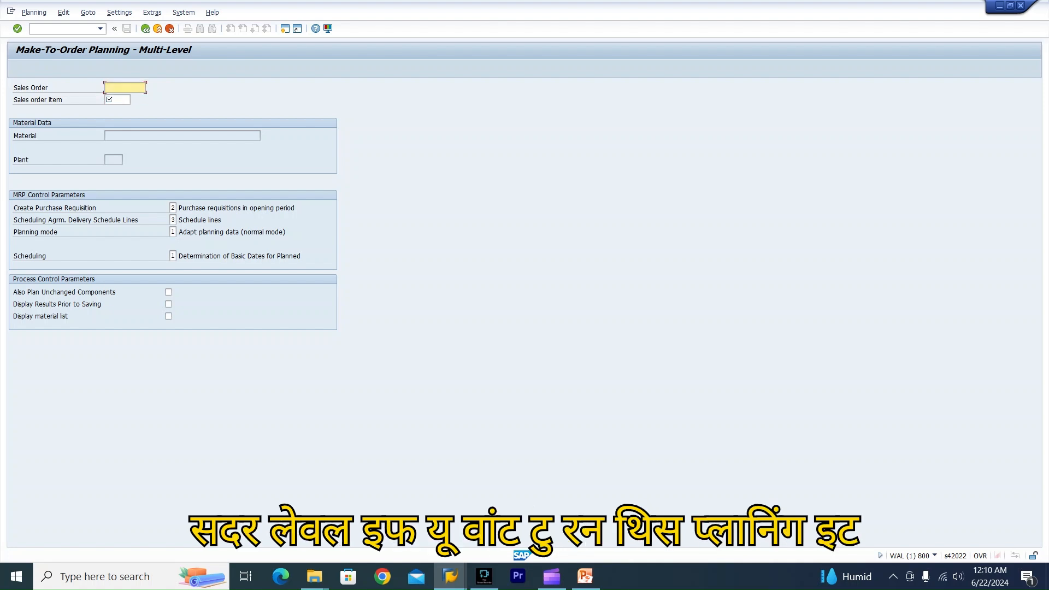
Open transaction md51 for project planning.
click(62, 29)
text(/n)
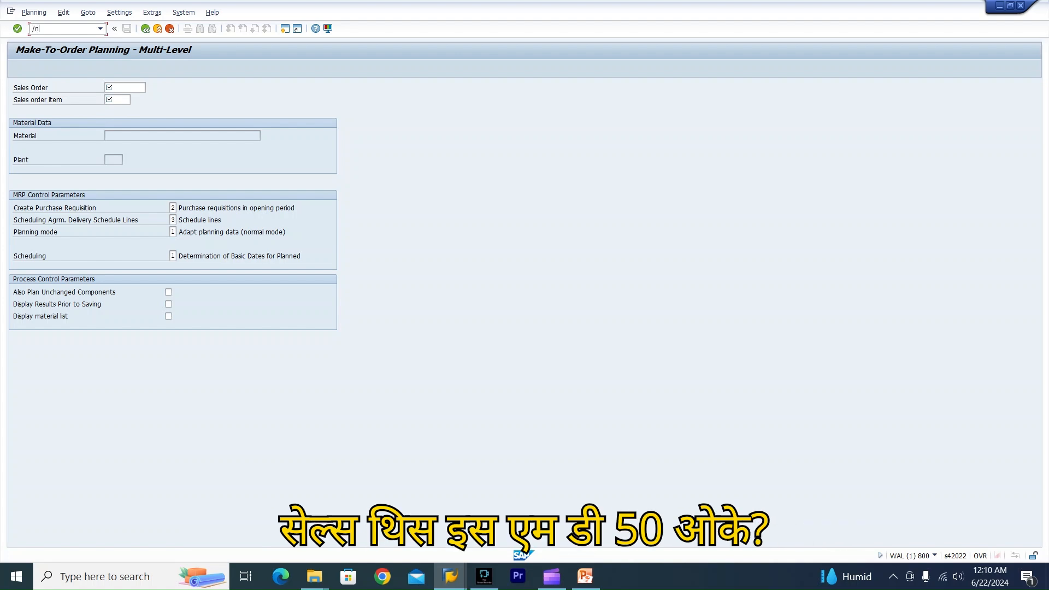
text(md51)
key(Return)
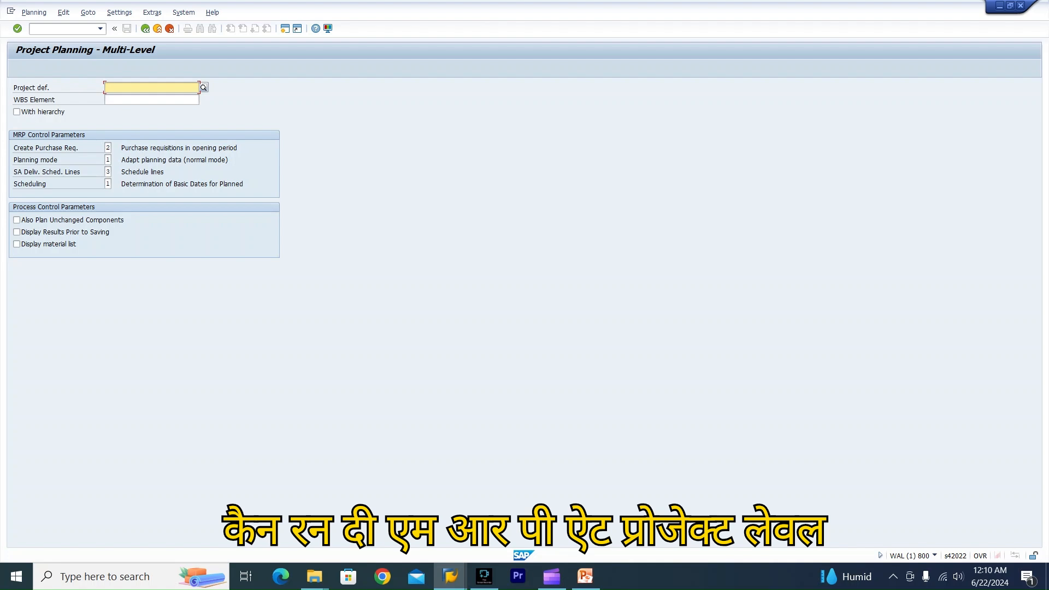
Open transaction MD04 and display the stock/requirements list for material FG01 in plant HCPL.
click(63, 29)
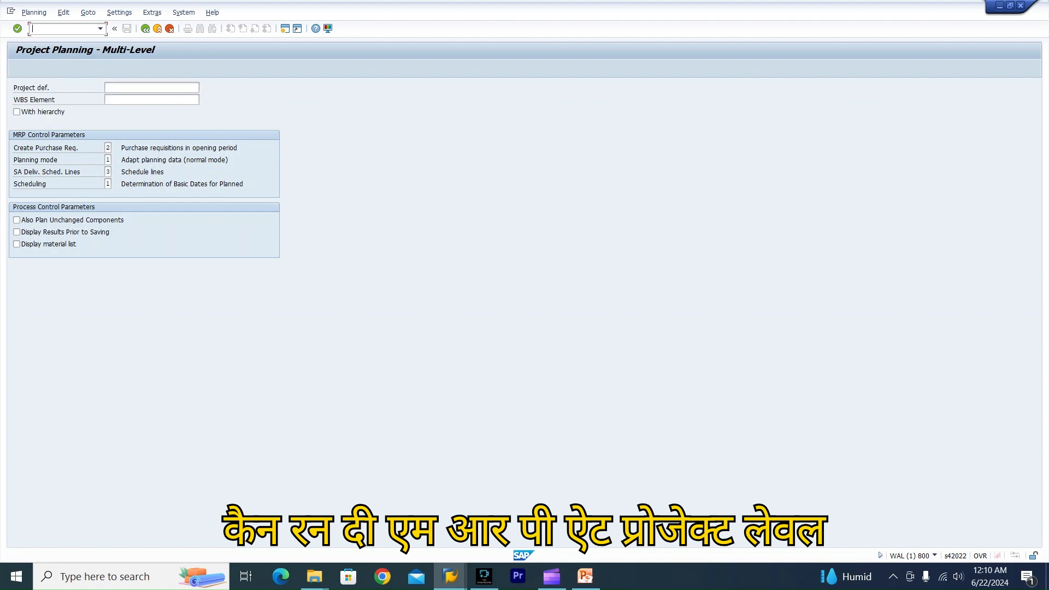
text(/nmd04)
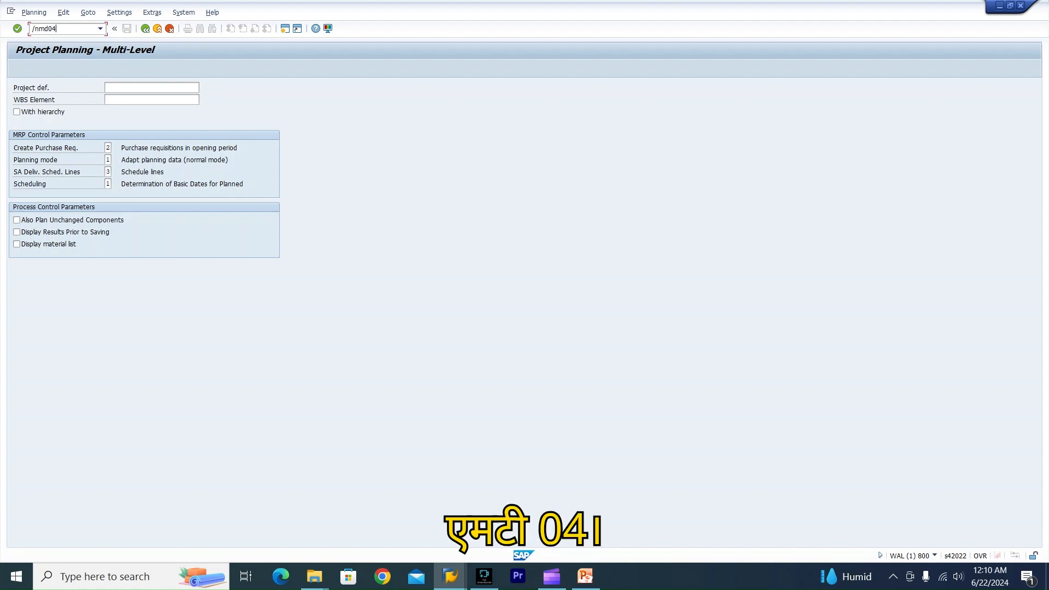
key(Return)
key(BackSpace)
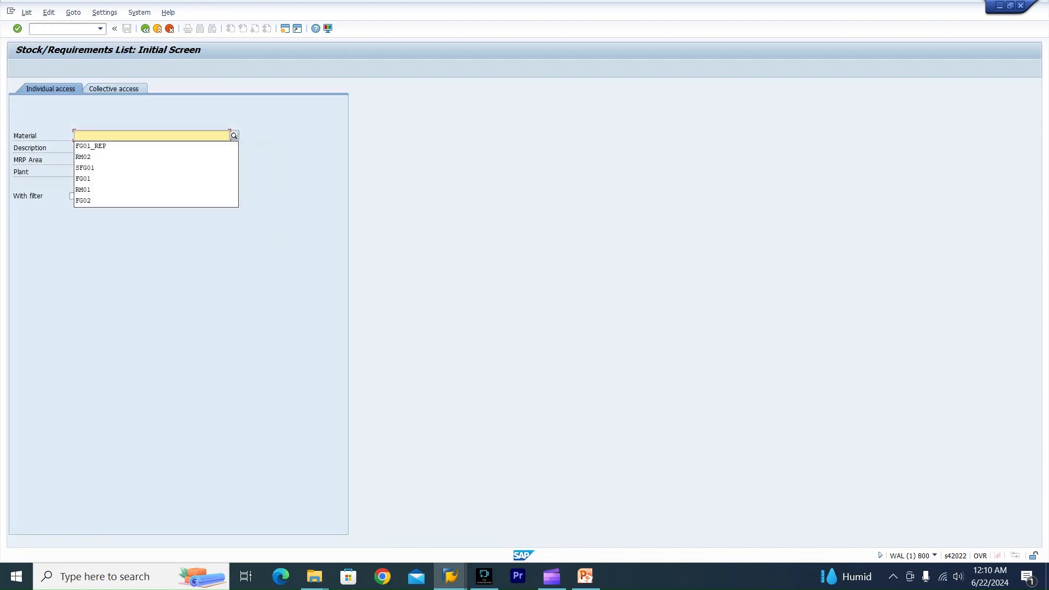
key(Down)
key(Down)
key(Down)
key(Down)
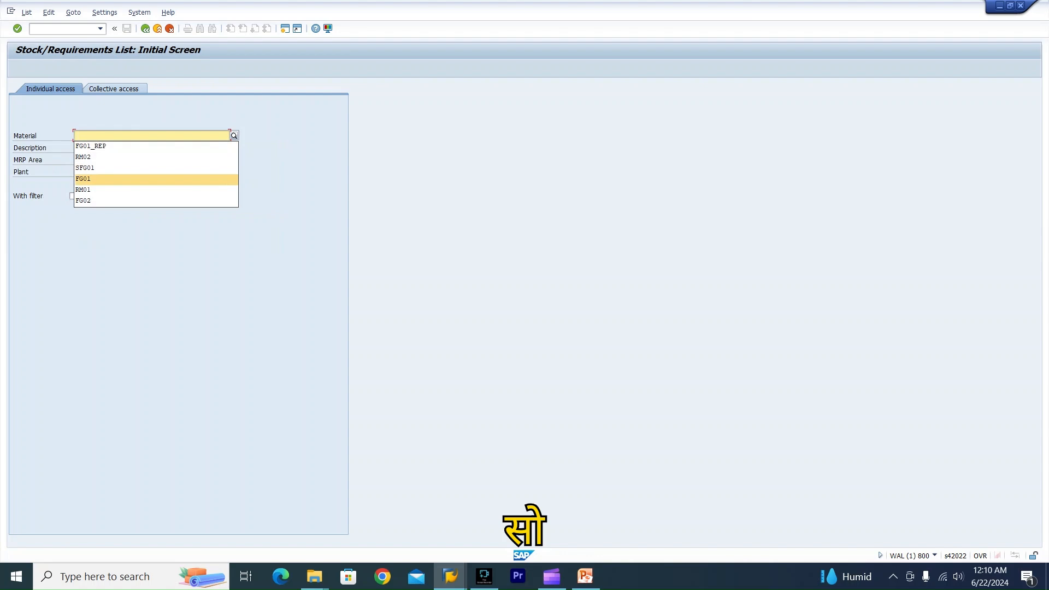
key(Return)
key(Tab)
key(Tab)
key(Down)
key(Return)
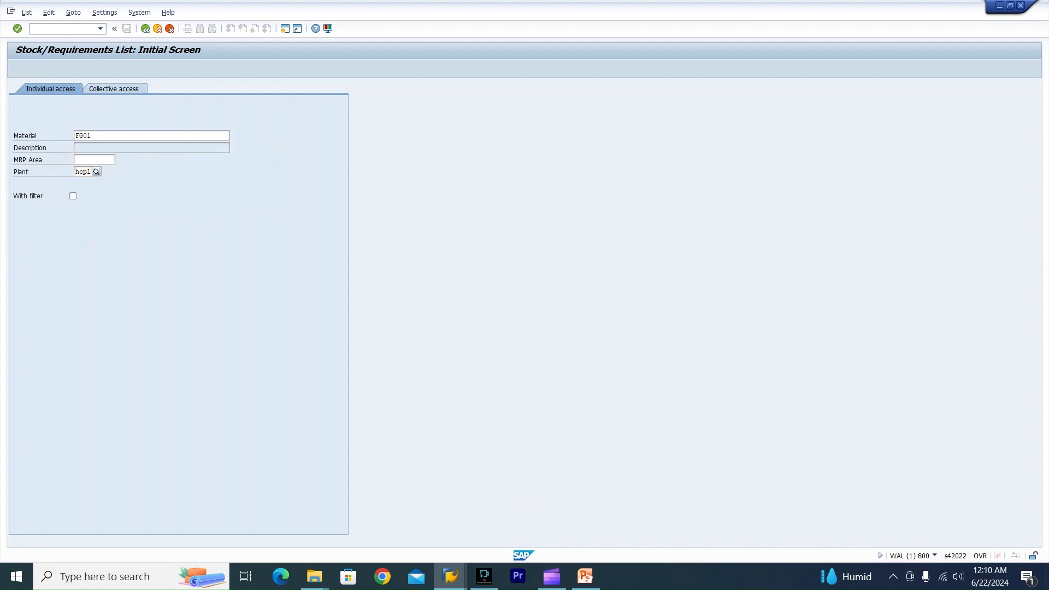
key(Return)
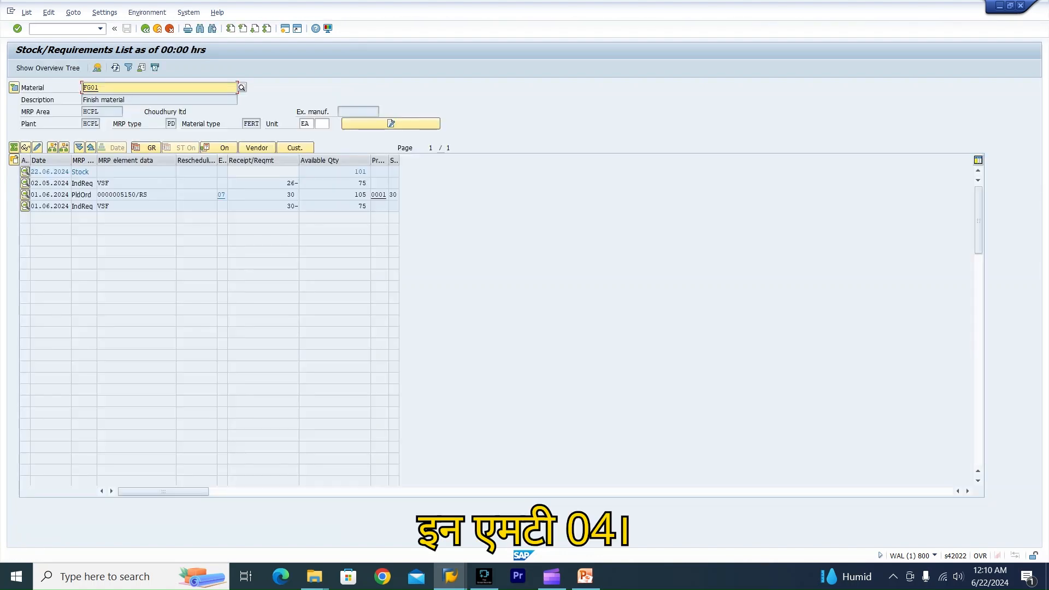
Open transaction MD05 in a new session and display the MRP list for material FG01.
click(123, 184)
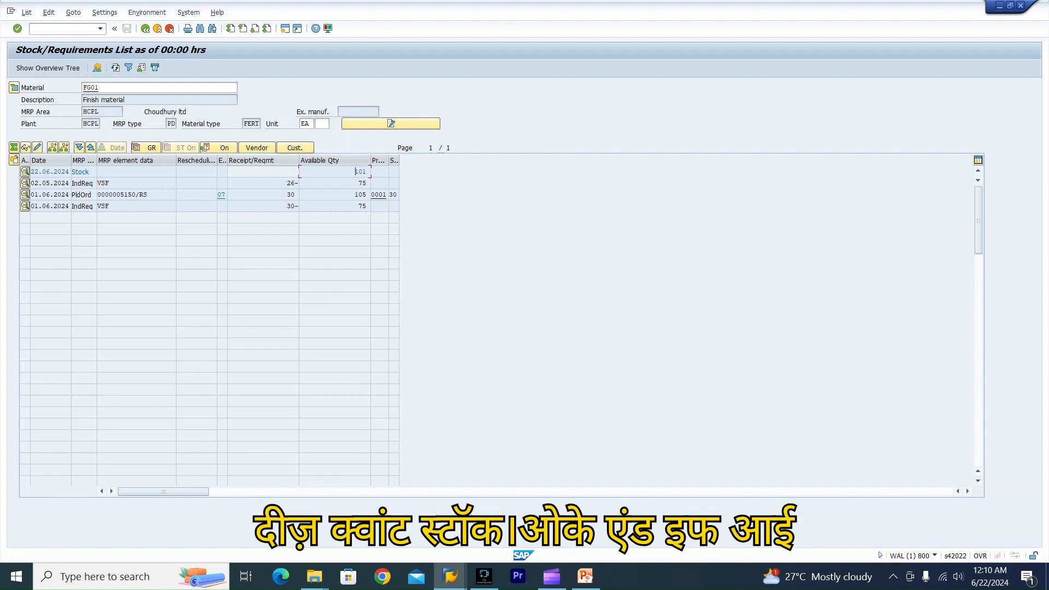
text(/omd05)
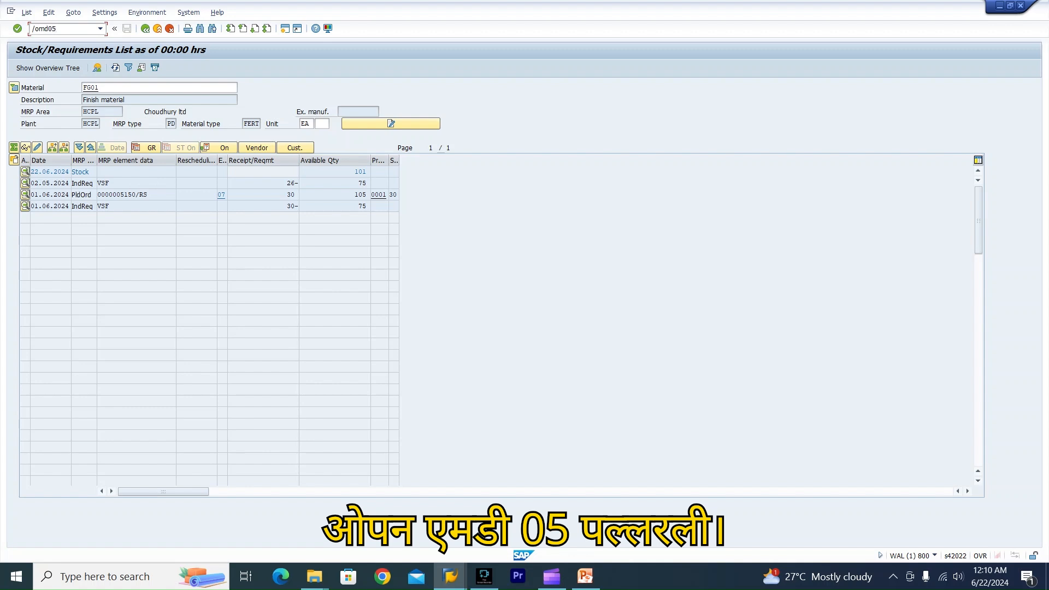
key(Return)
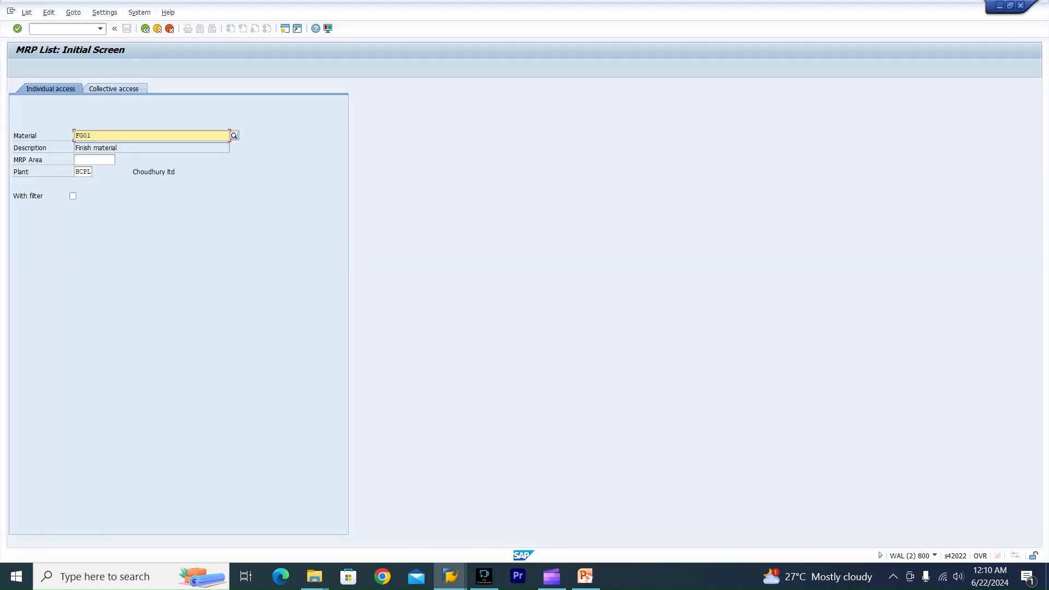
key(Return)
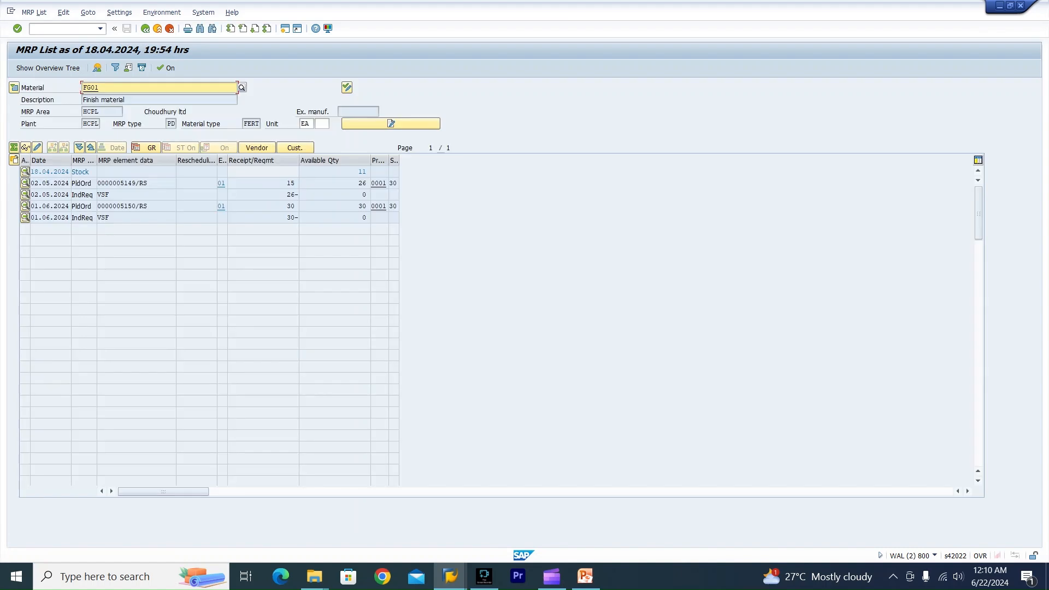
Arrange the MRP list window beside the stock/requirements list to compare the two views.
click(1009, 4)
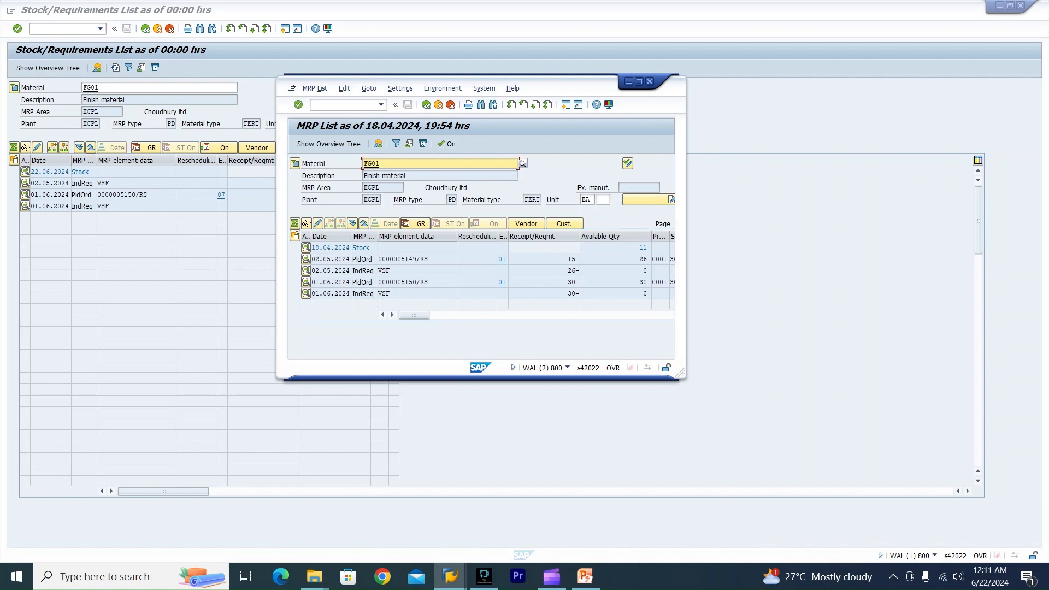
drag(454, 79, 647, 86)
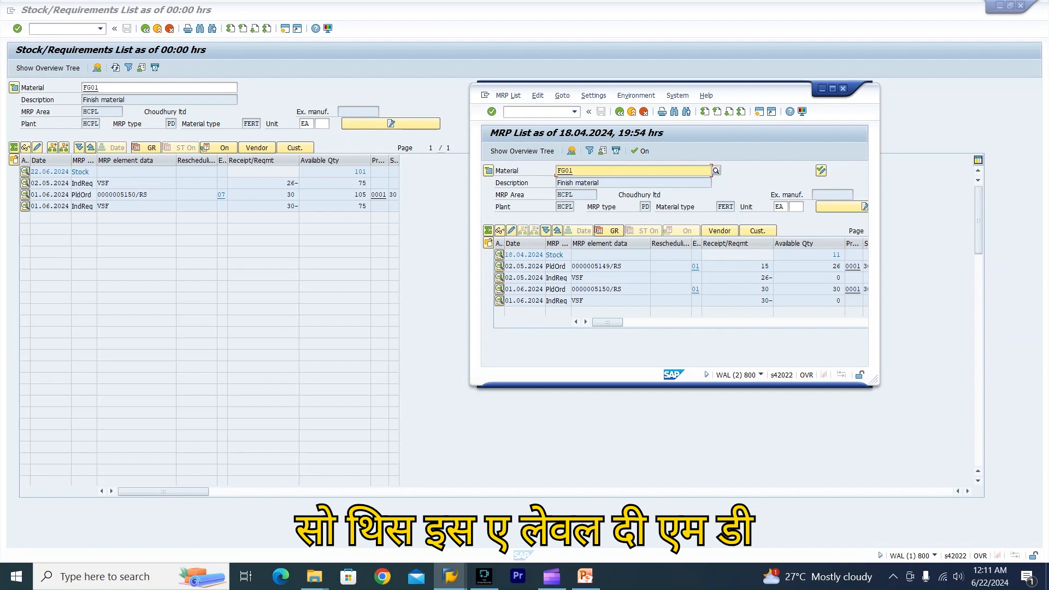
click(355, 172)
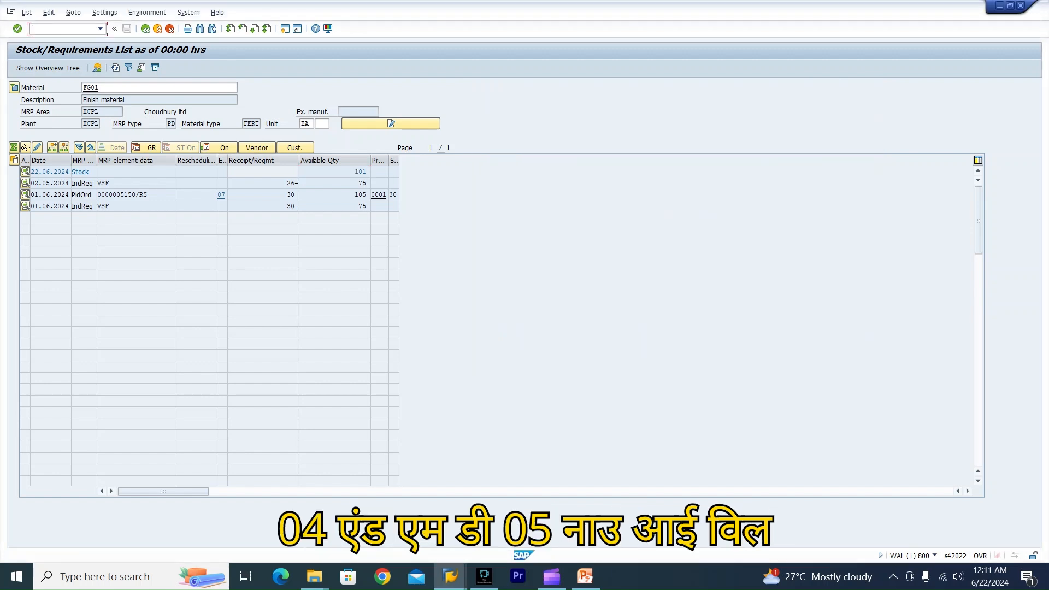
Open transaction MD02 for material FG01 and place the cursor in the processing key field.
text(/nmd02)
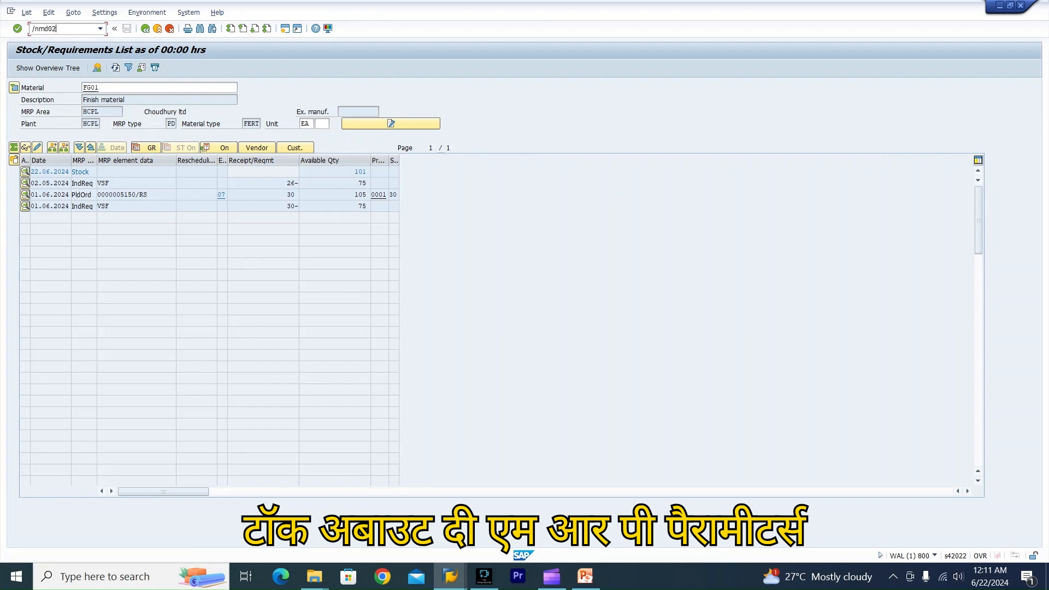
key(Return)
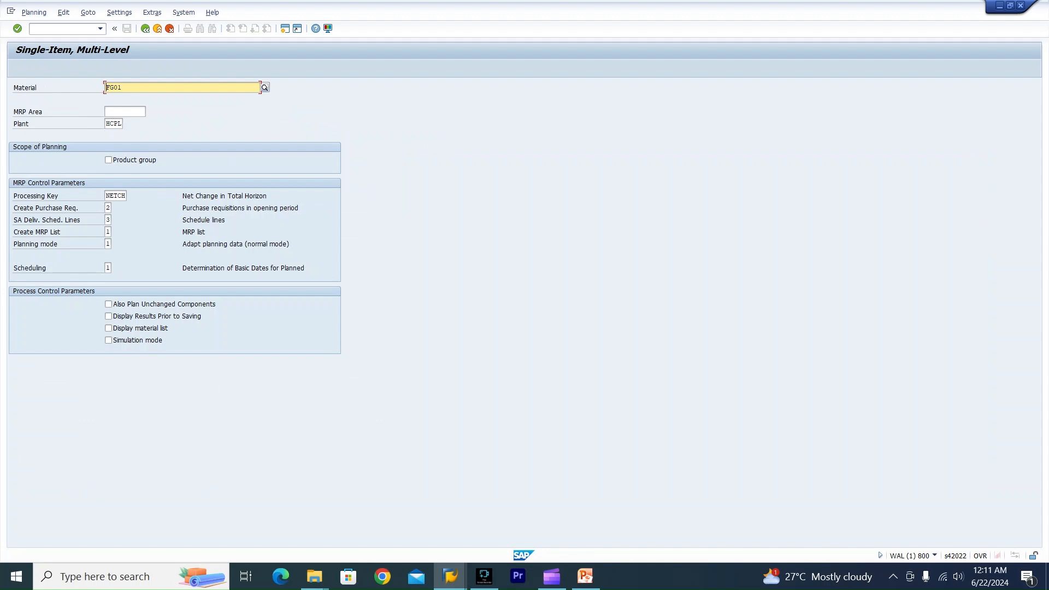
click(110, 195)
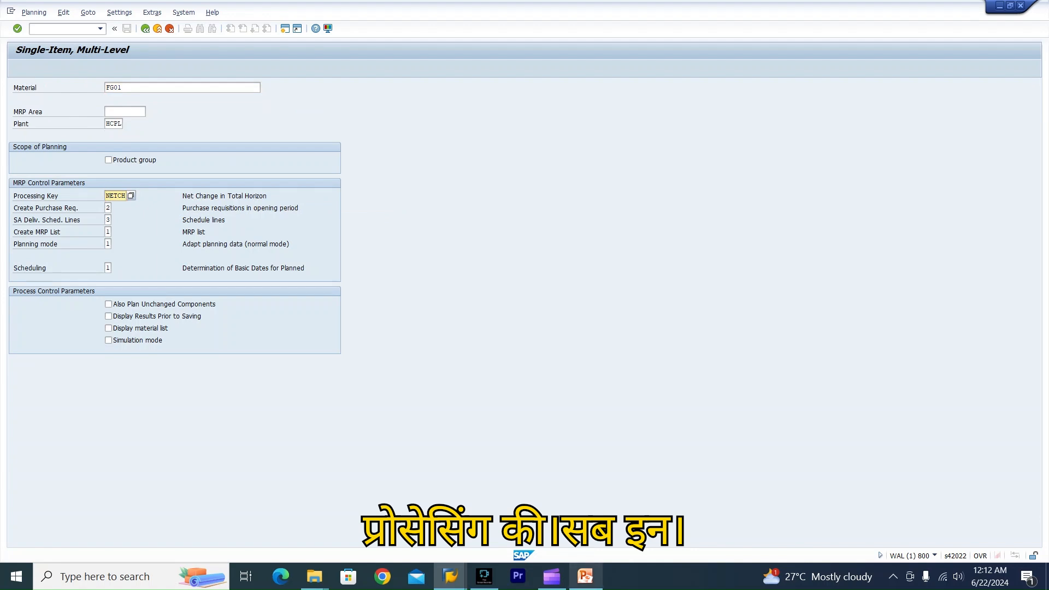
Switch to PowerPoint and review the MRP Parameters slide listing processing key, purchase requisition, scheduling and planning mode options.
click(585, 577)
click(80, 482)
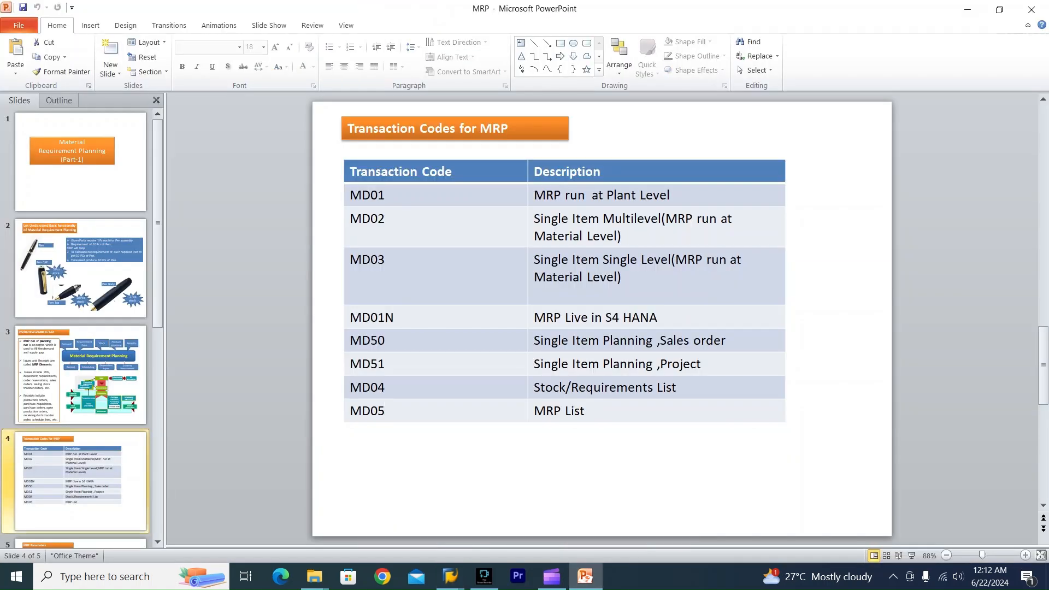
key(Down)
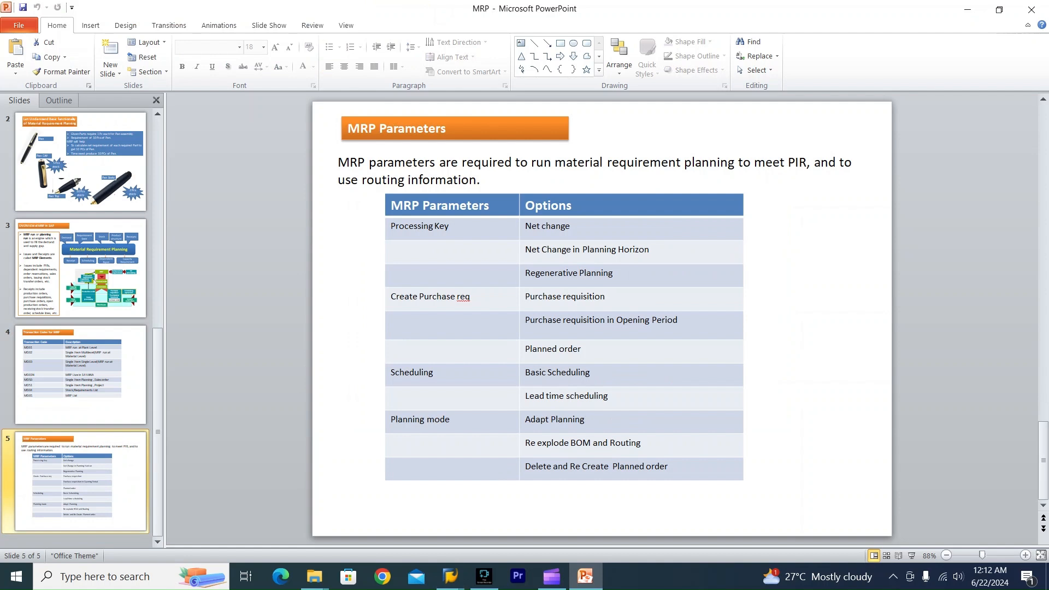
click(571, 227)
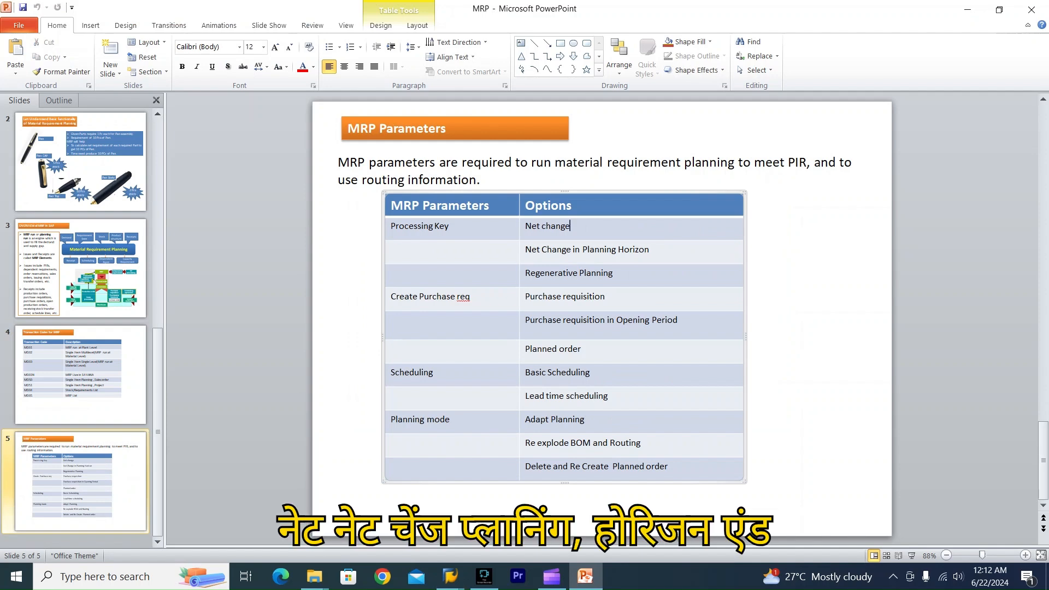
Return to MD02 and examine the processing key value help entries NETCH and NEUPL.
key(alt+Tab)
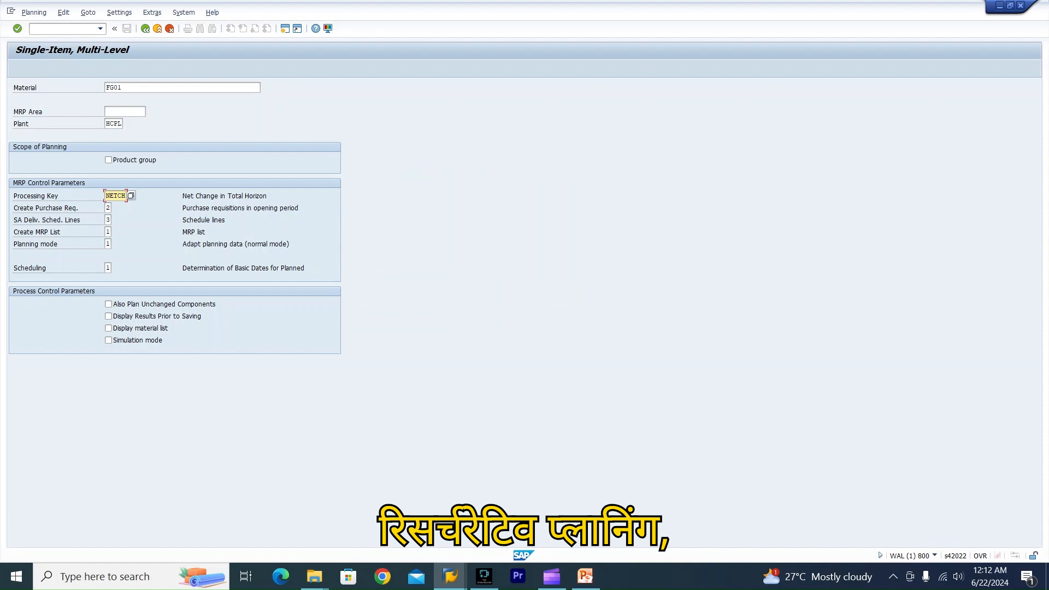
key(F4)
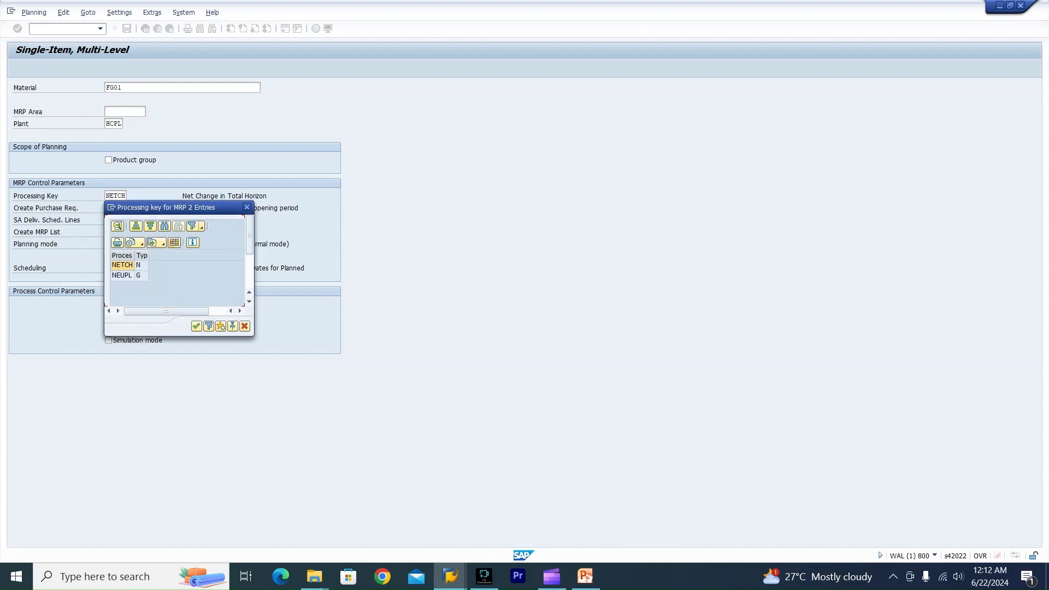
click(121, 266)
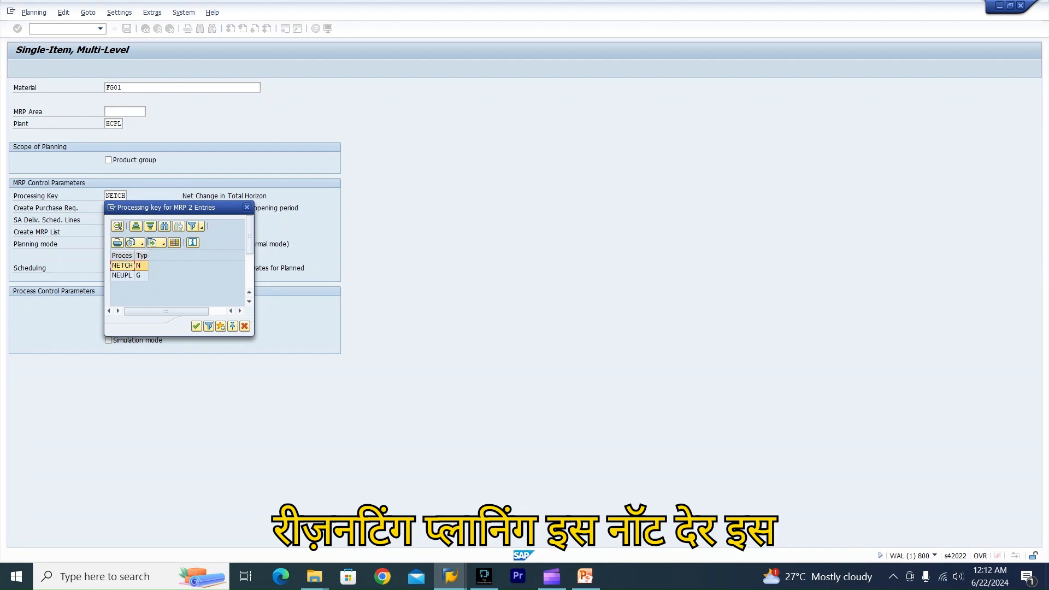
click(122, 275)
click(122, 265)
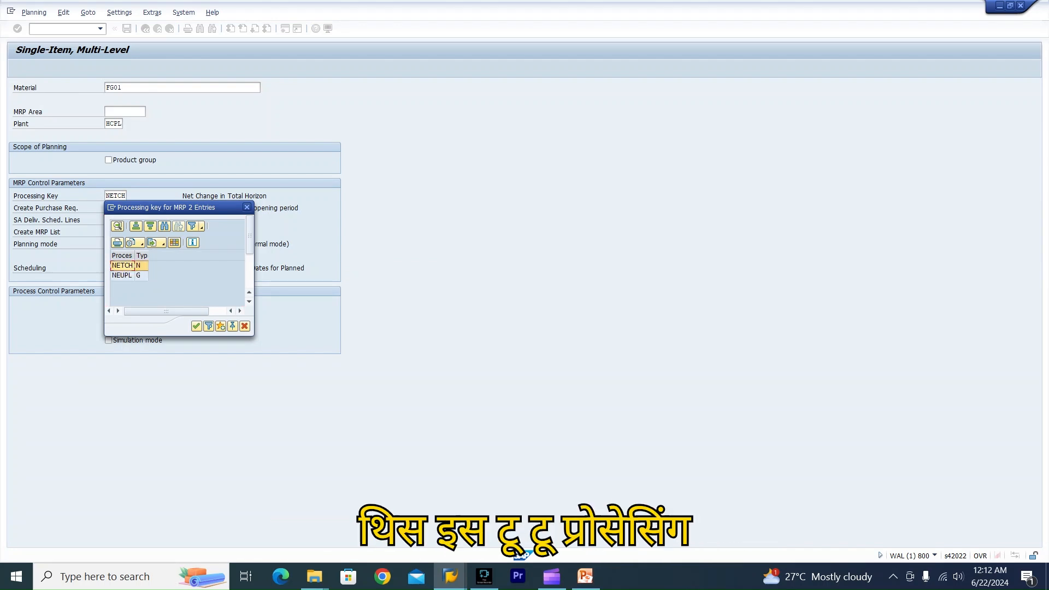
click(122, 276)
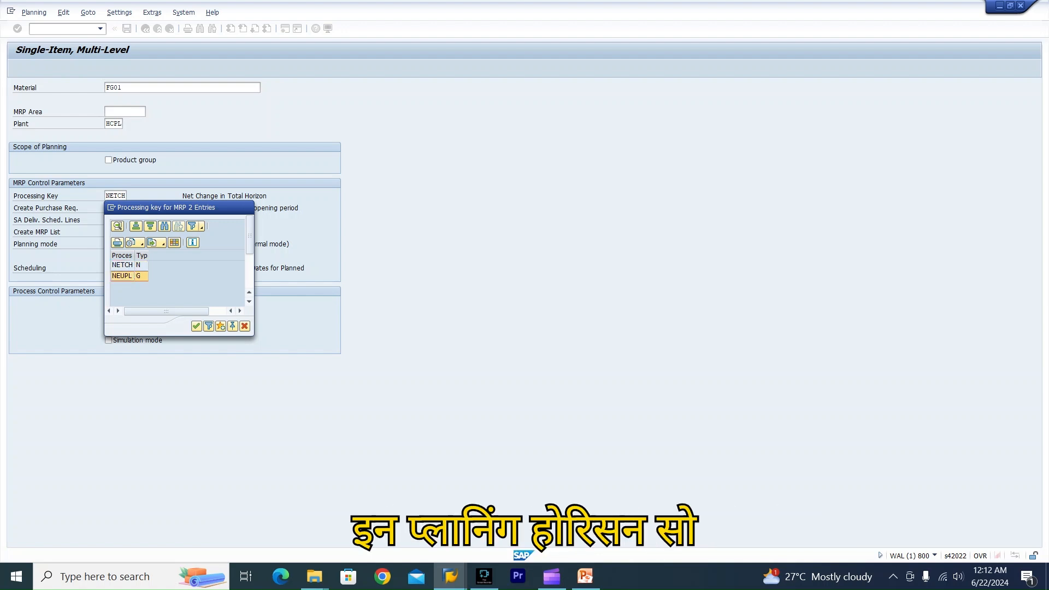
click(247, 207)
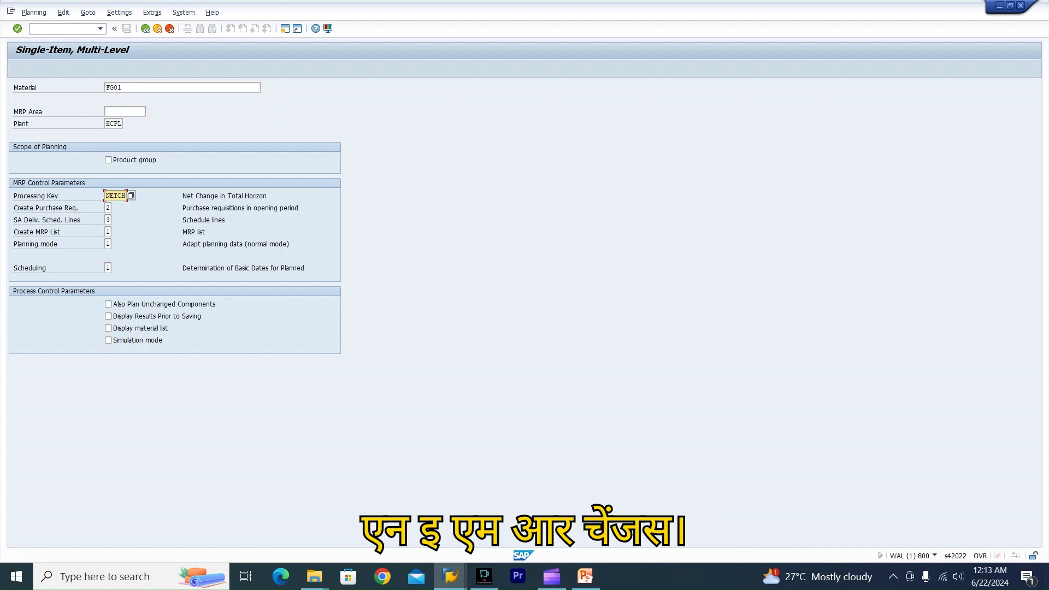
key(F4)
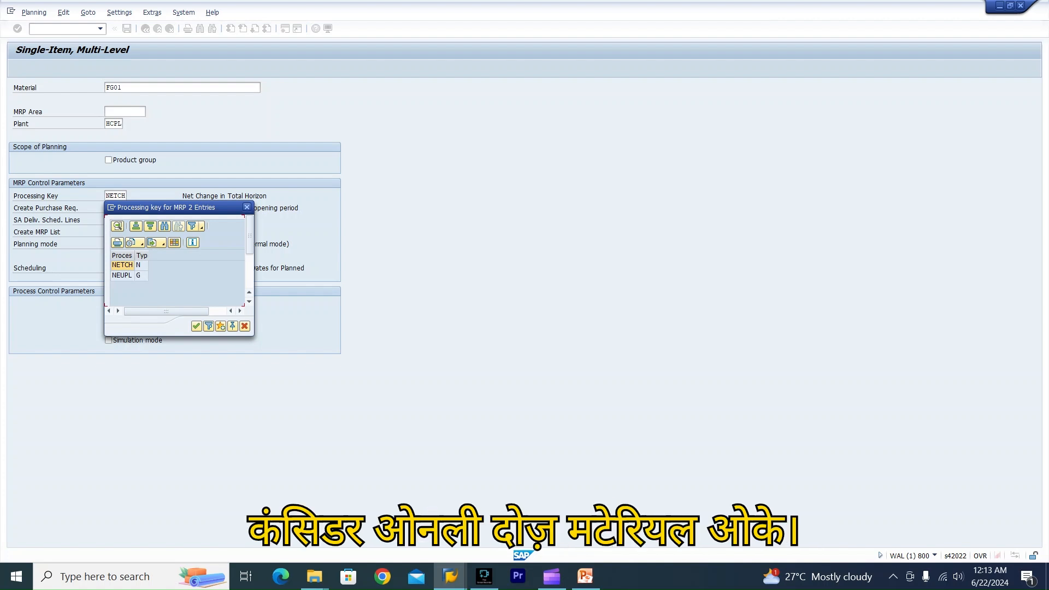
click(247, 207)
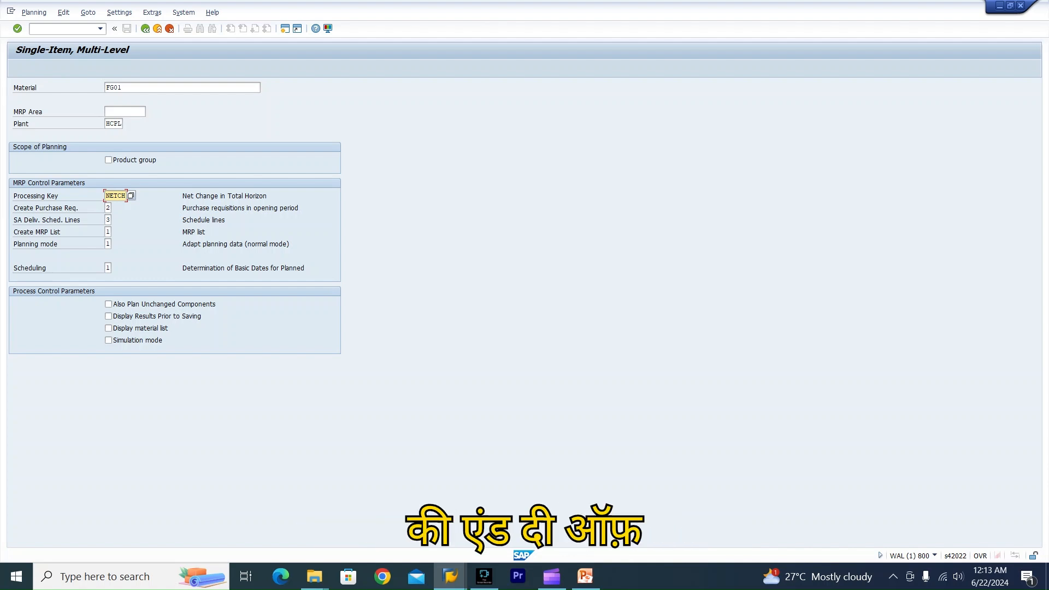
Review the available Create Purchase Req. indicator options: purchase requisitions, requisitions in opening period, and planned orders.
click(108, 208)
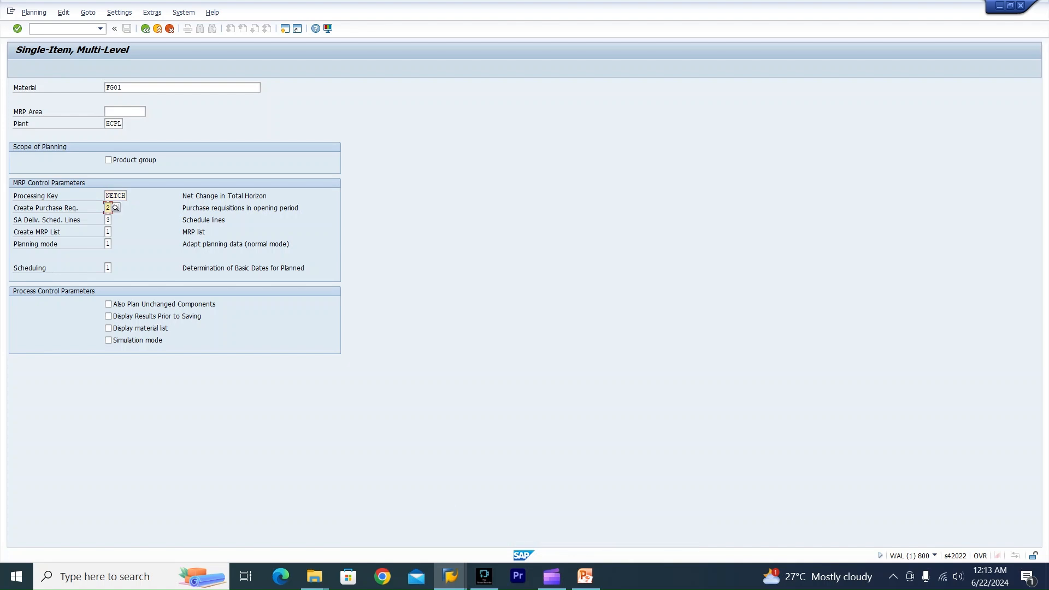
click(116, 208)
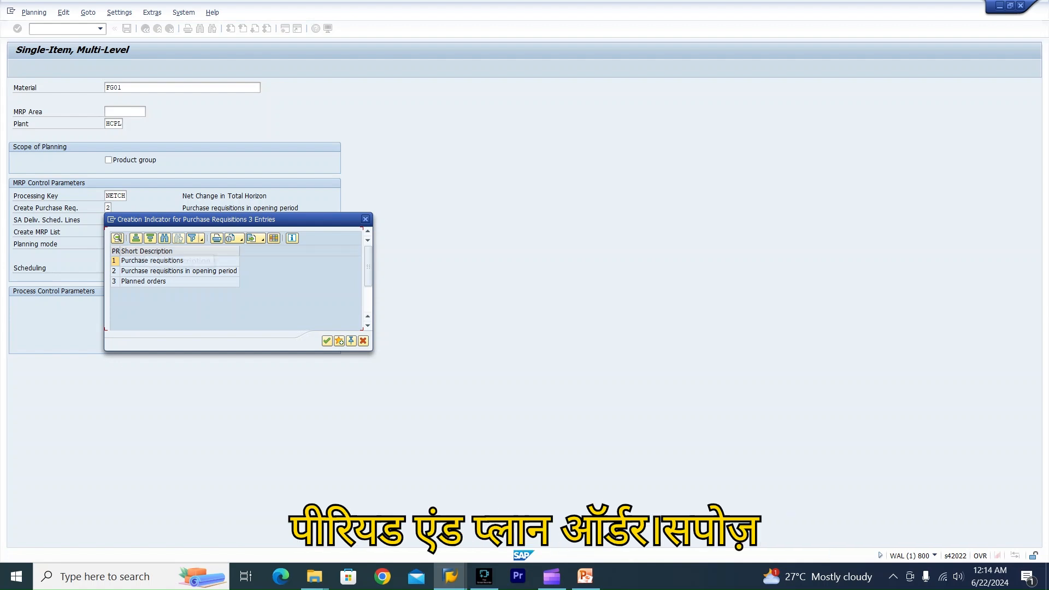
click(178, 261)
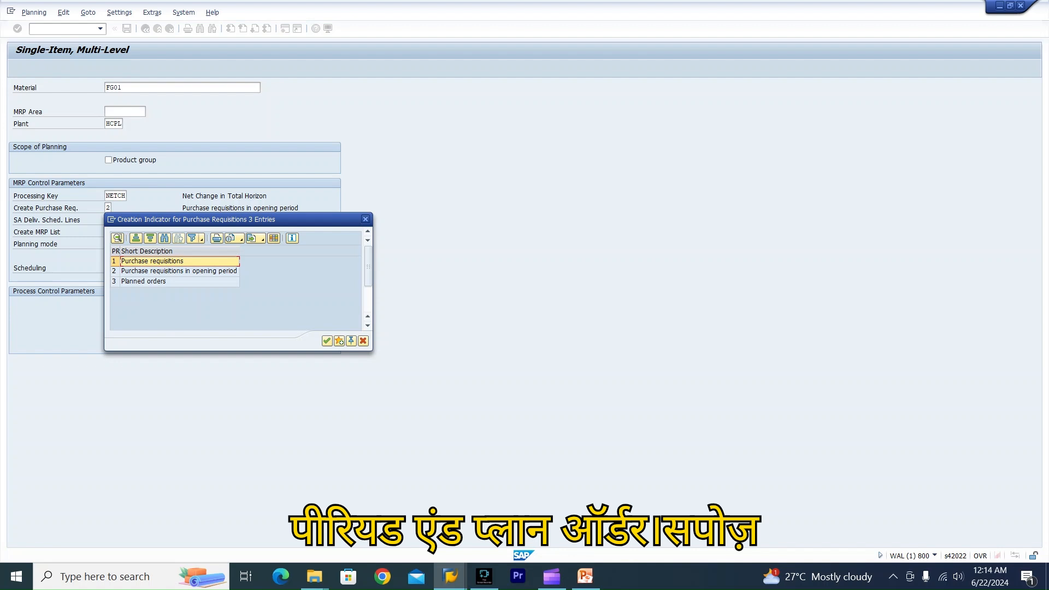
click(179, 272)
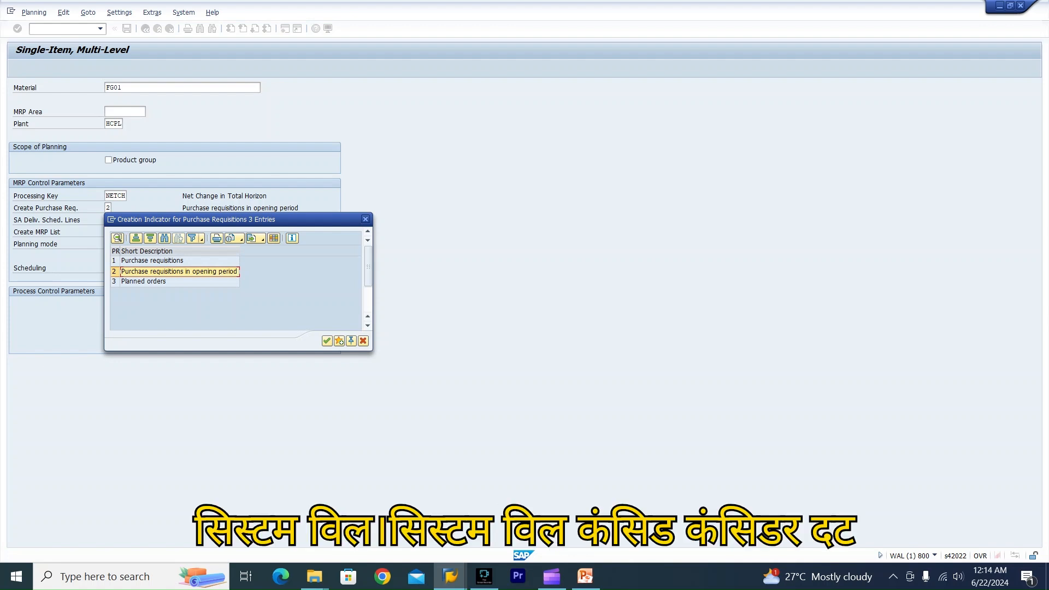
click(152, 261)
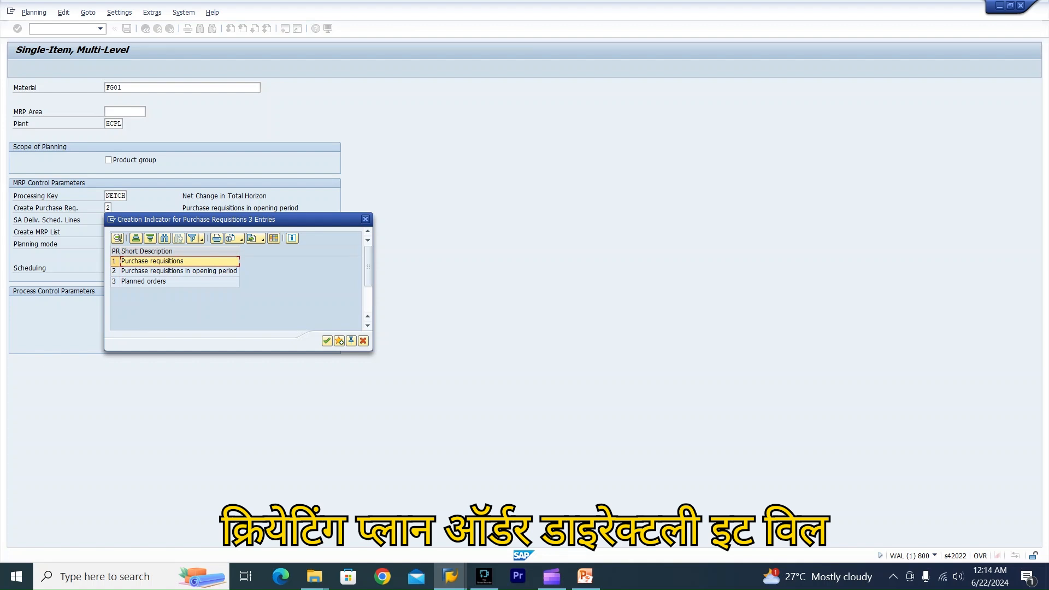
click(180, 281)
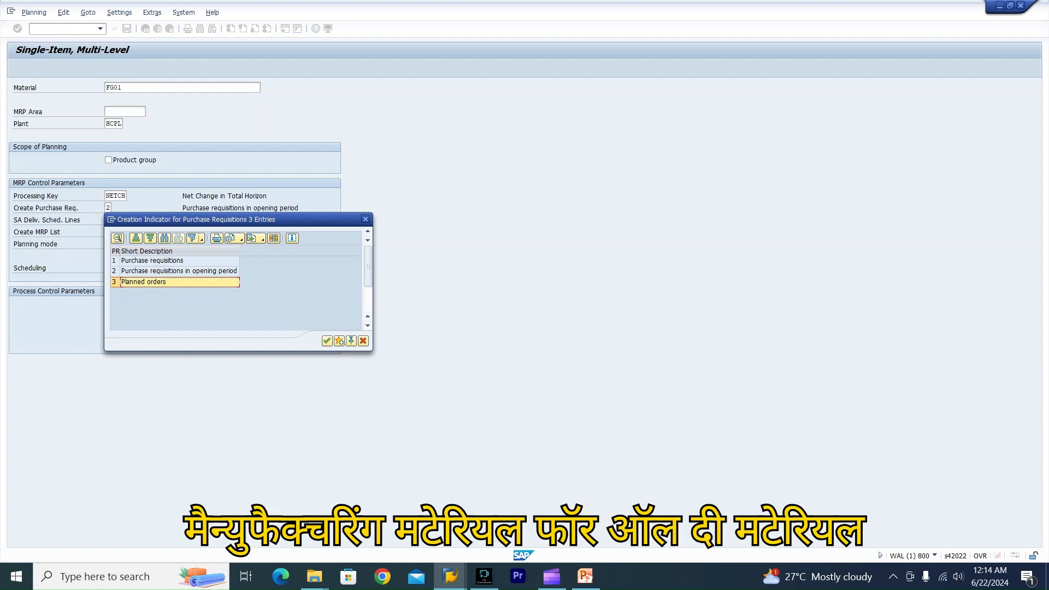
click(153, 261)
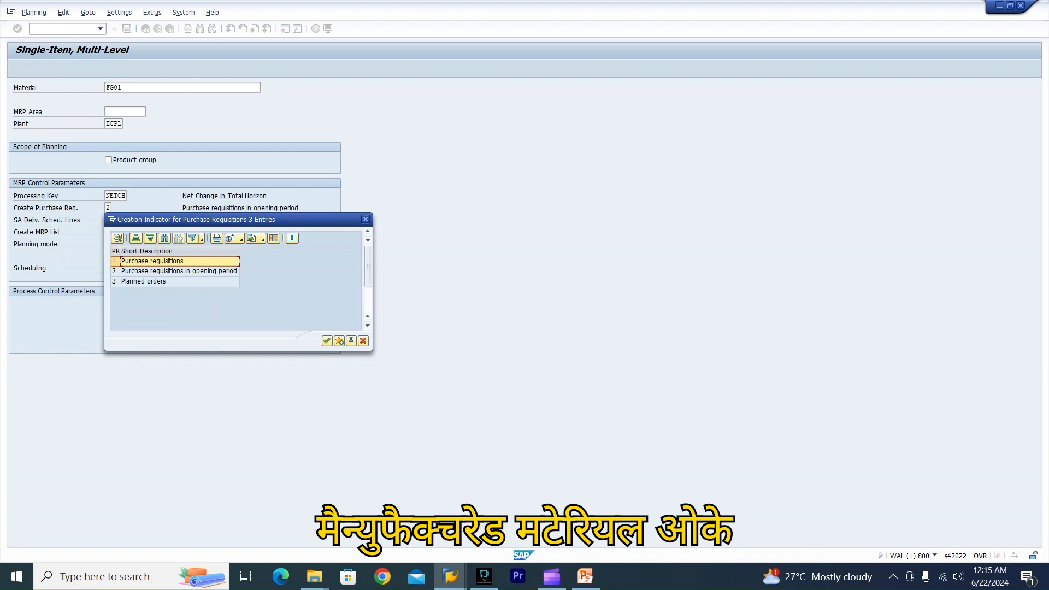
click(366, 219)
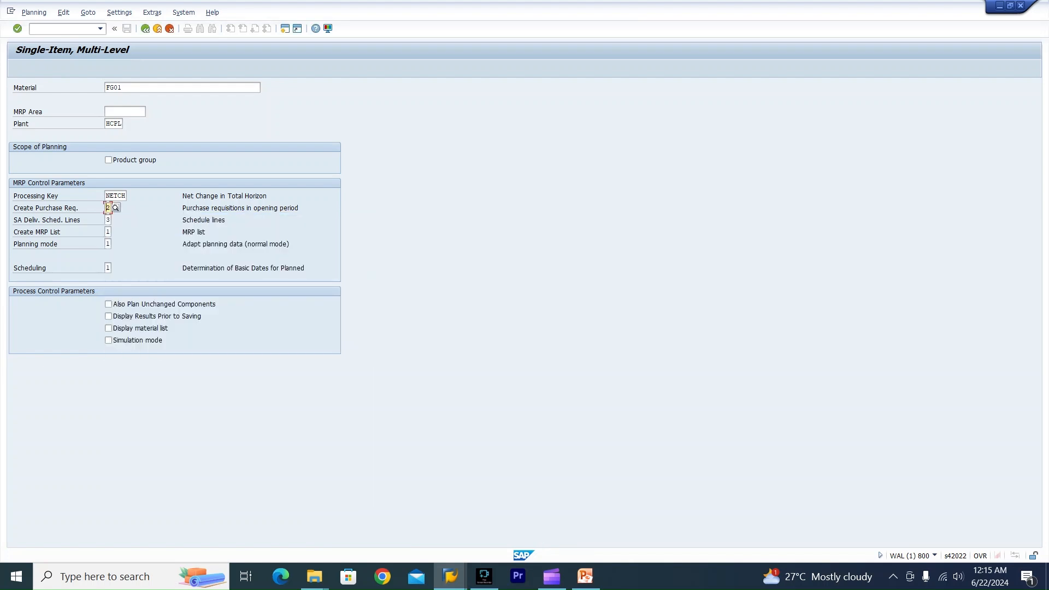
Review the available SA Deliv. Sched. Lines options: no schedule lines, schedule lines in opening period, and schedule lines.
click(108, 220)
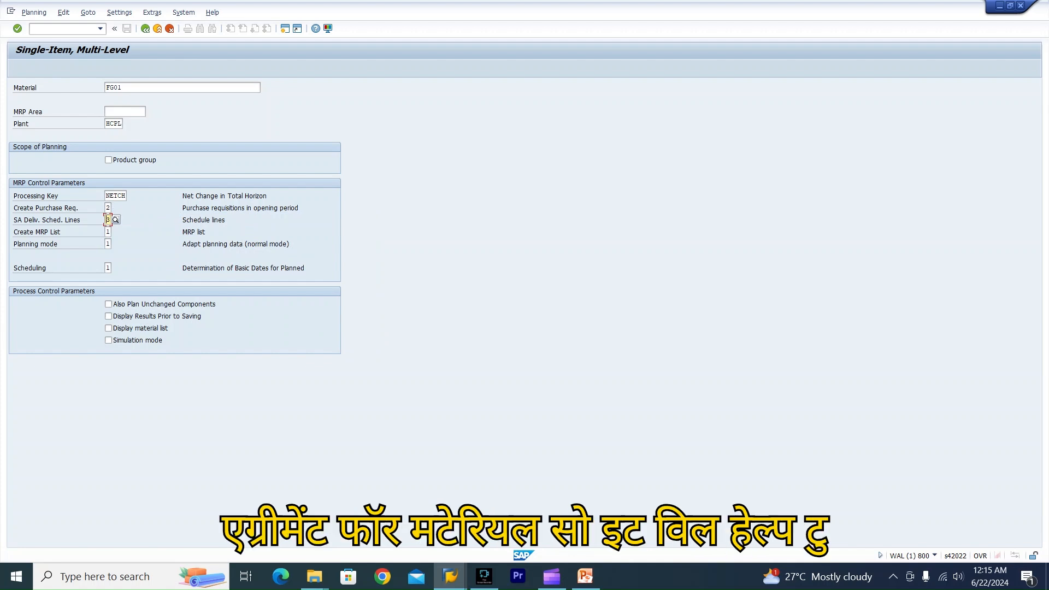
key(F4)
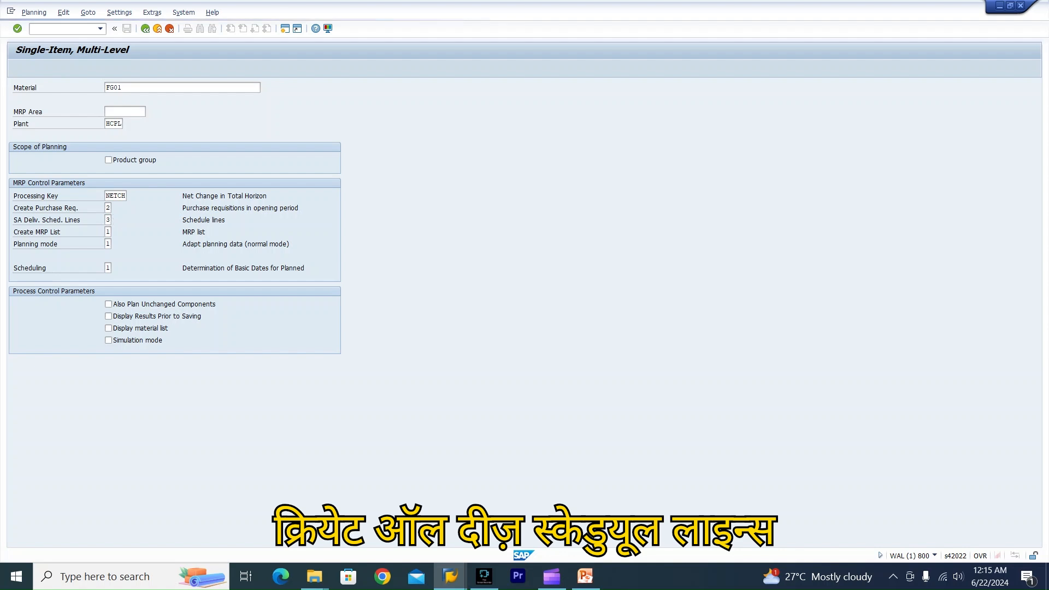
click(175, 273)
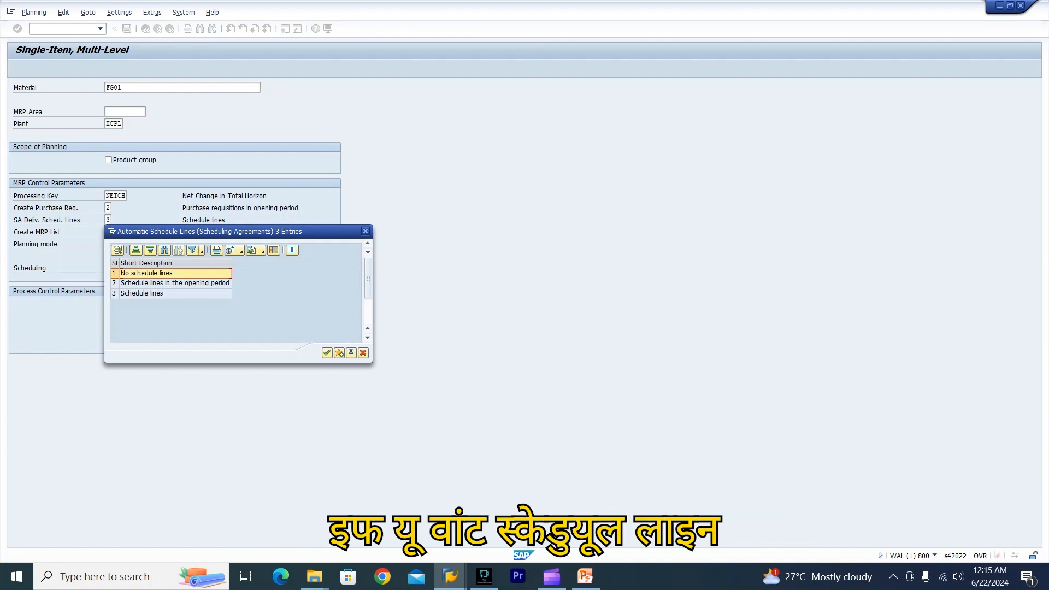
click(174, 283)
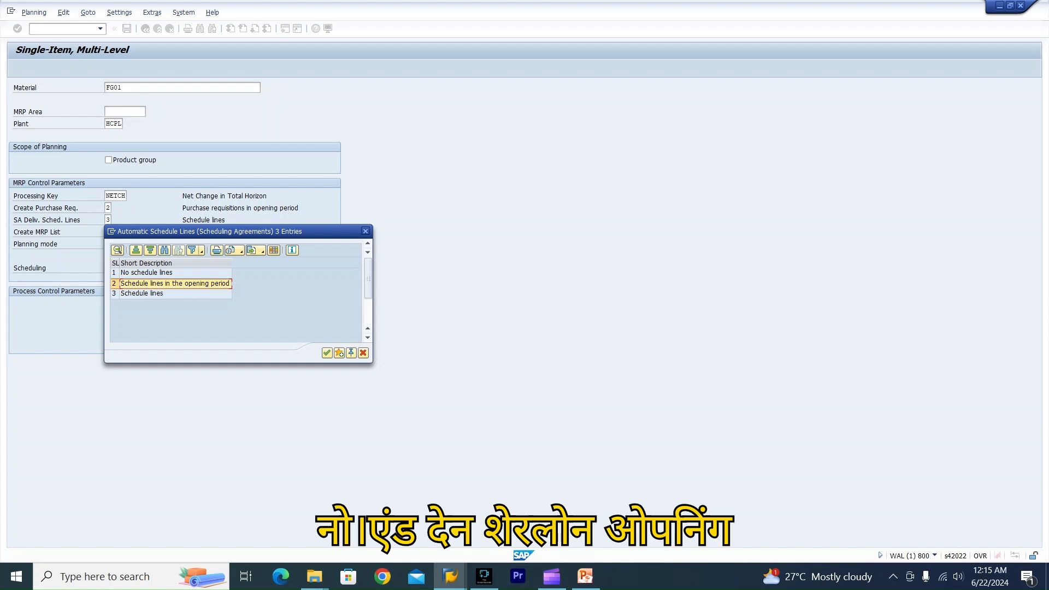
click(175, 294)
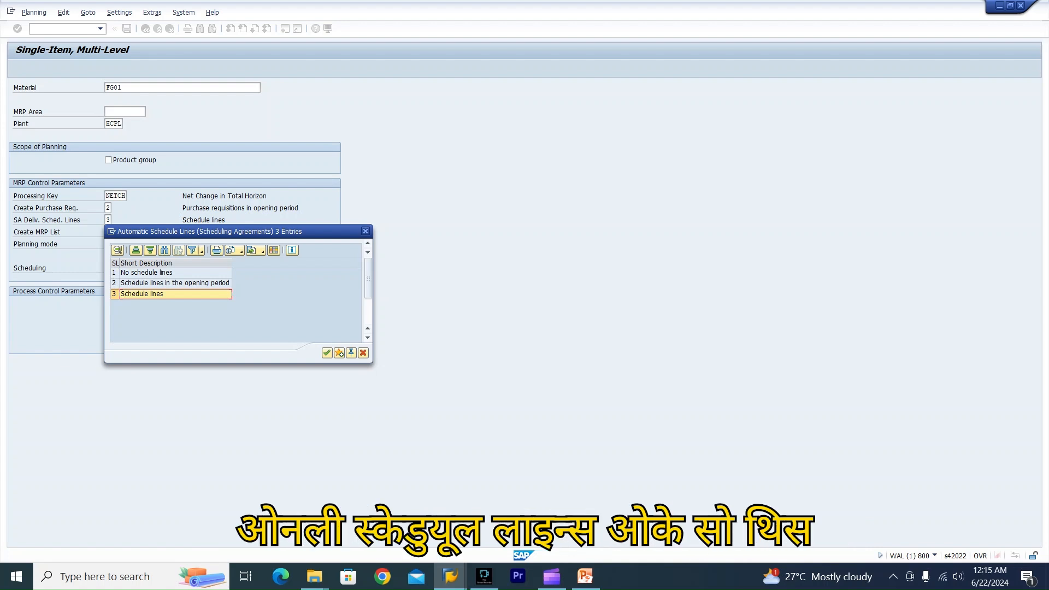
key(Return)
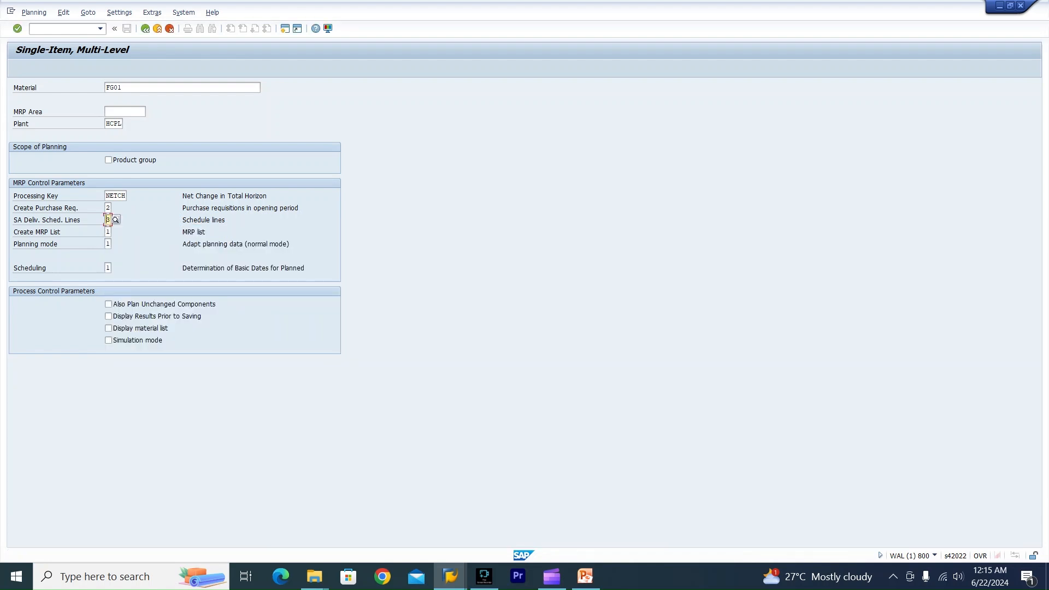
Review the available Create MRP List options: MRP list, depending on exception messages, and no MRP list.
click(108, 232)
key(F4)
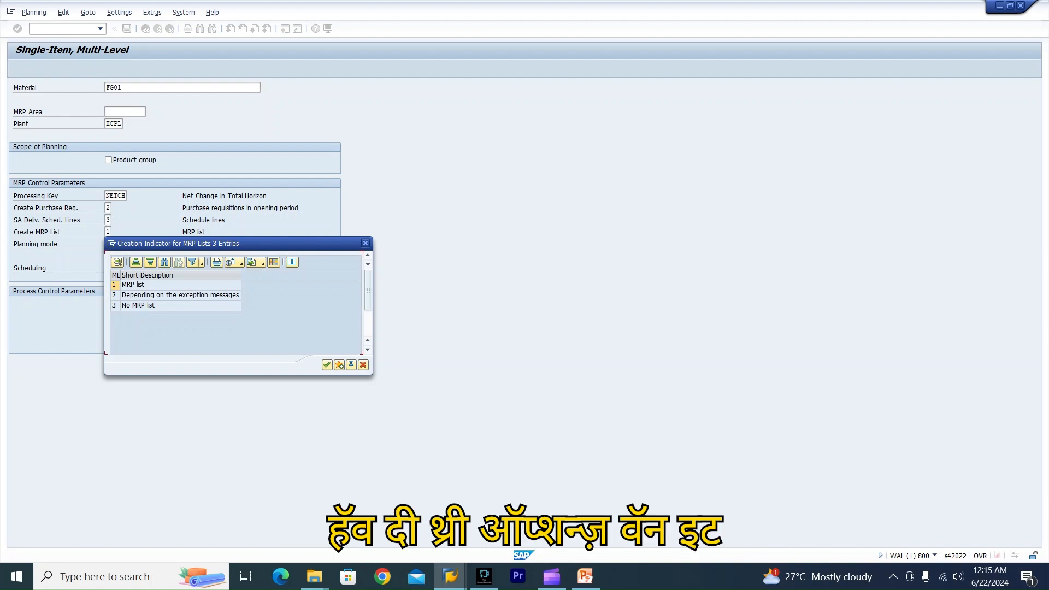
click(143, 285)
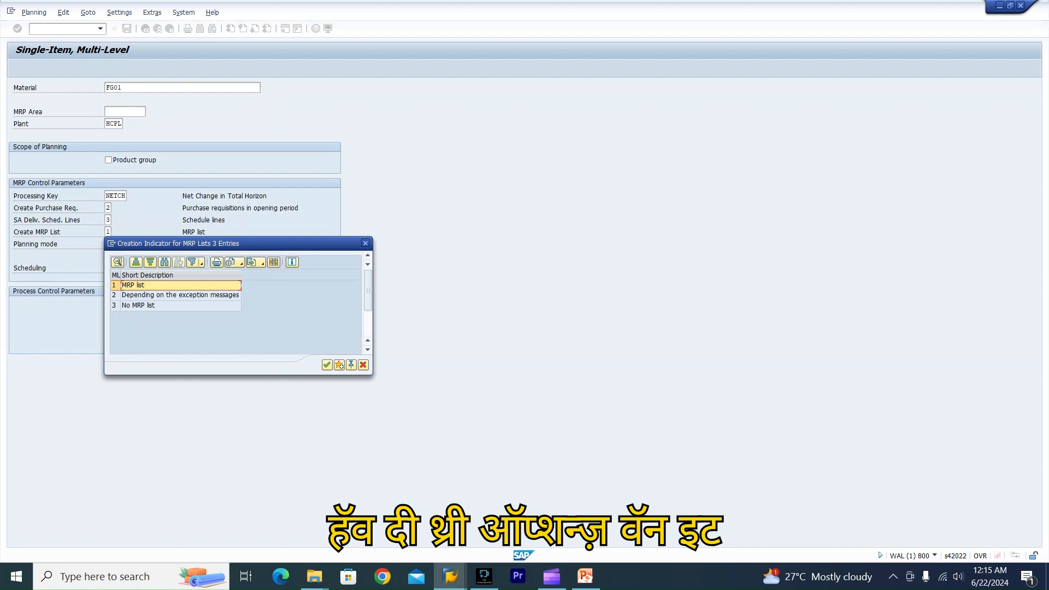
click(181, 296)
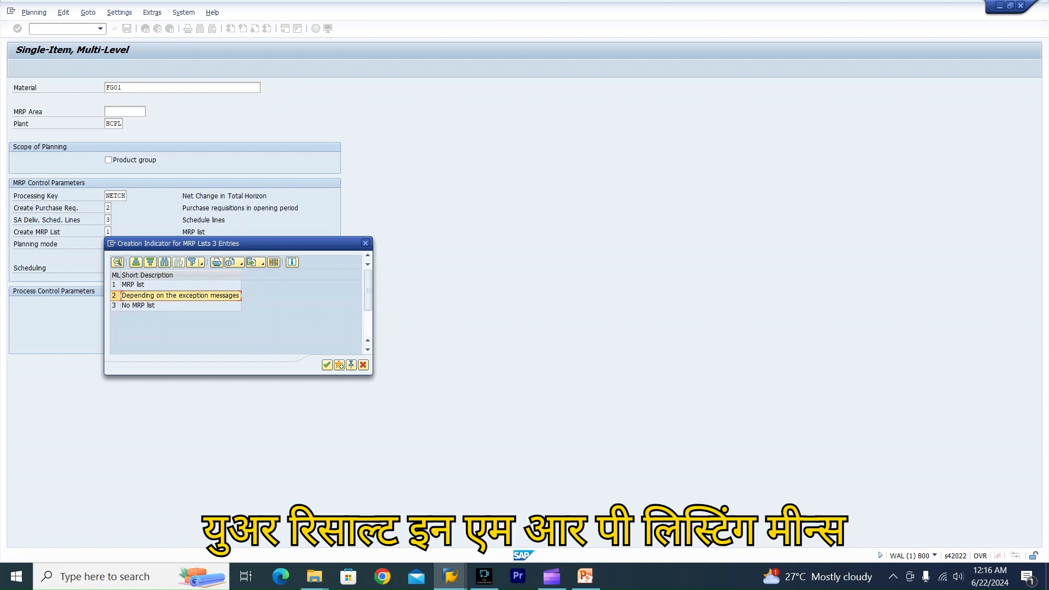
click(164, 306)
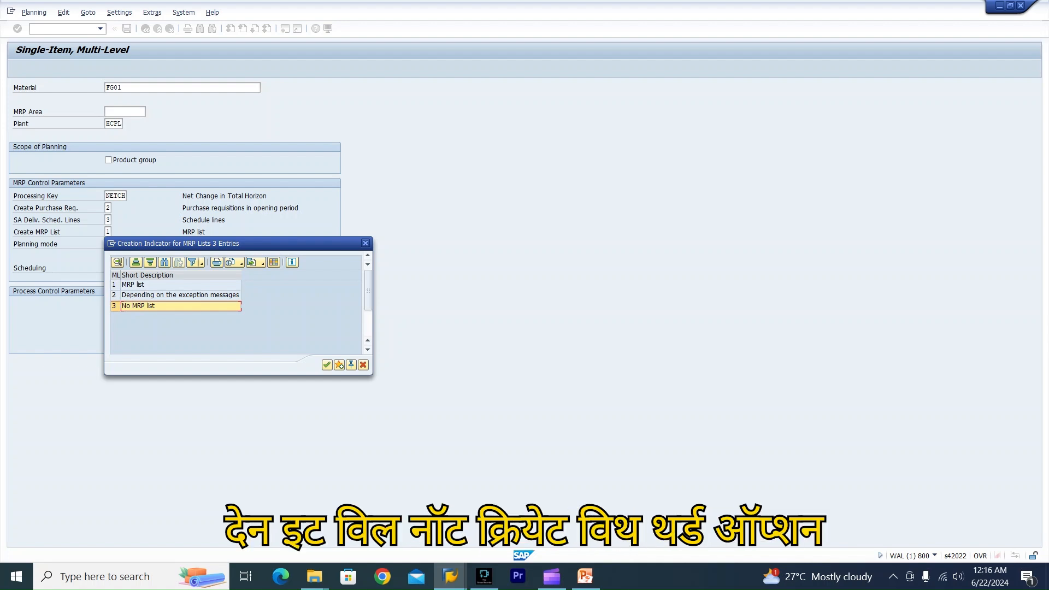
click(366, 244)
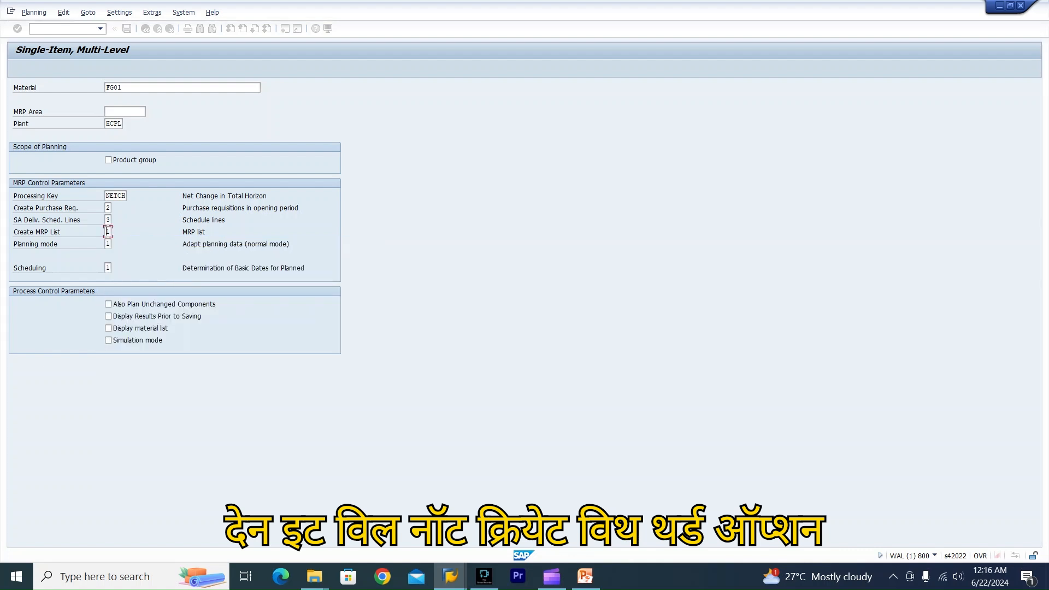
Review the available Planning mode options: adapt planning data, re-explode BOM and routing, and delete and recreate planning data.
click(107, 244)
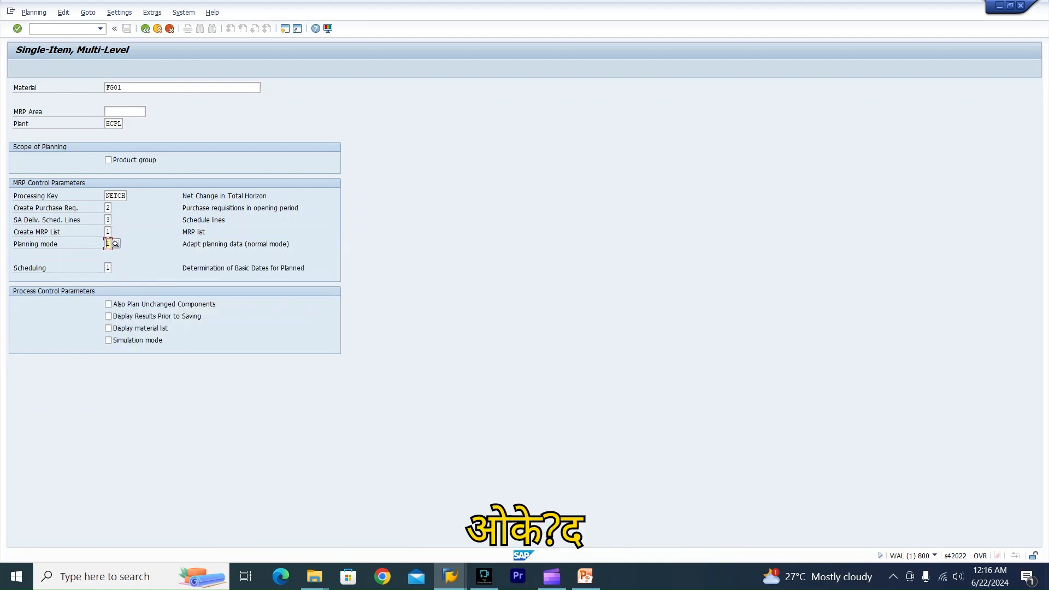
key(F4)
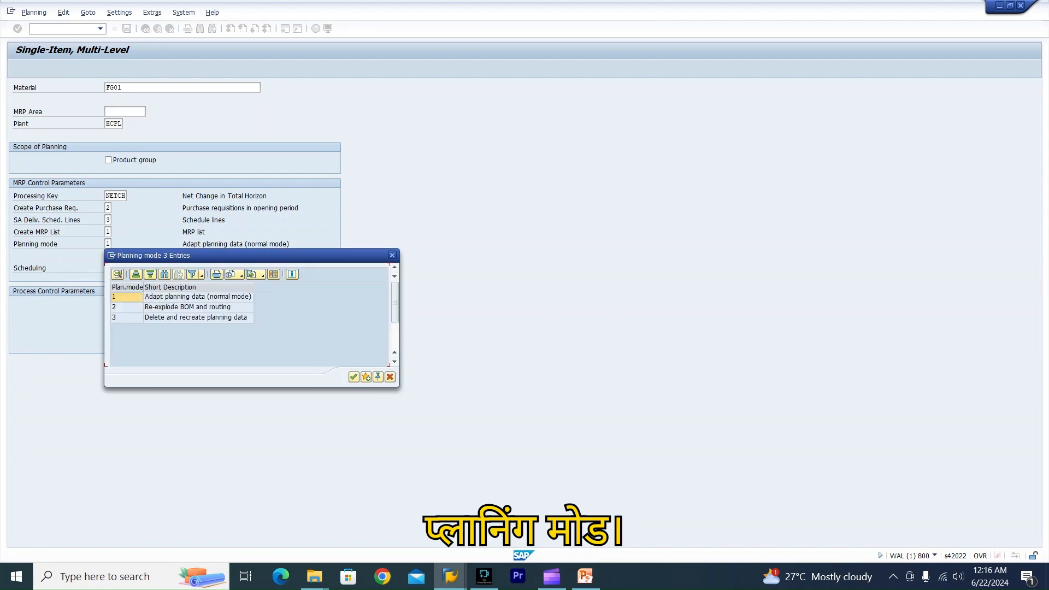
click(198, 297)
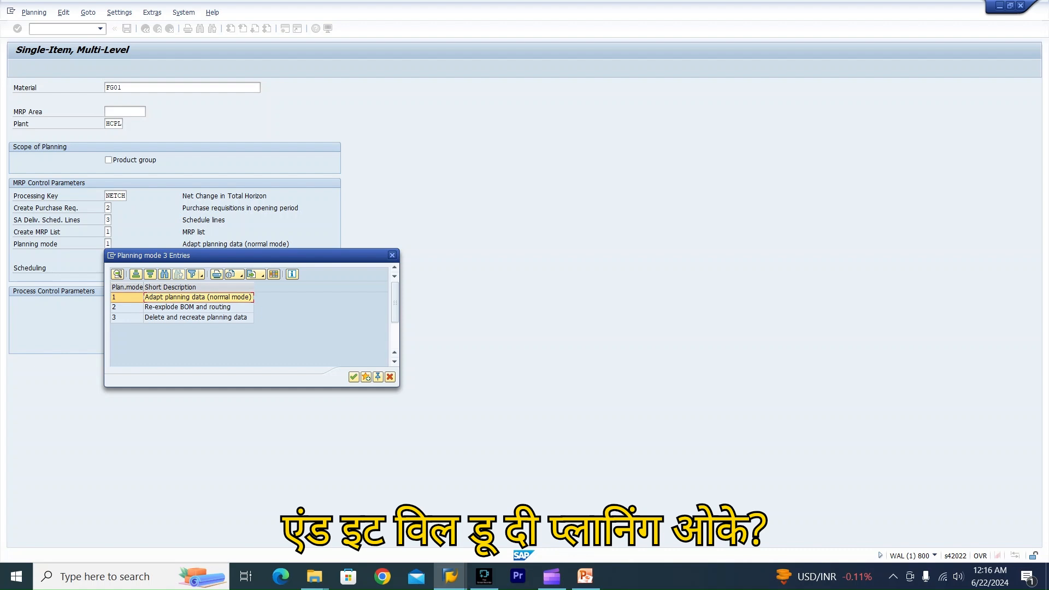
click(193, 307)
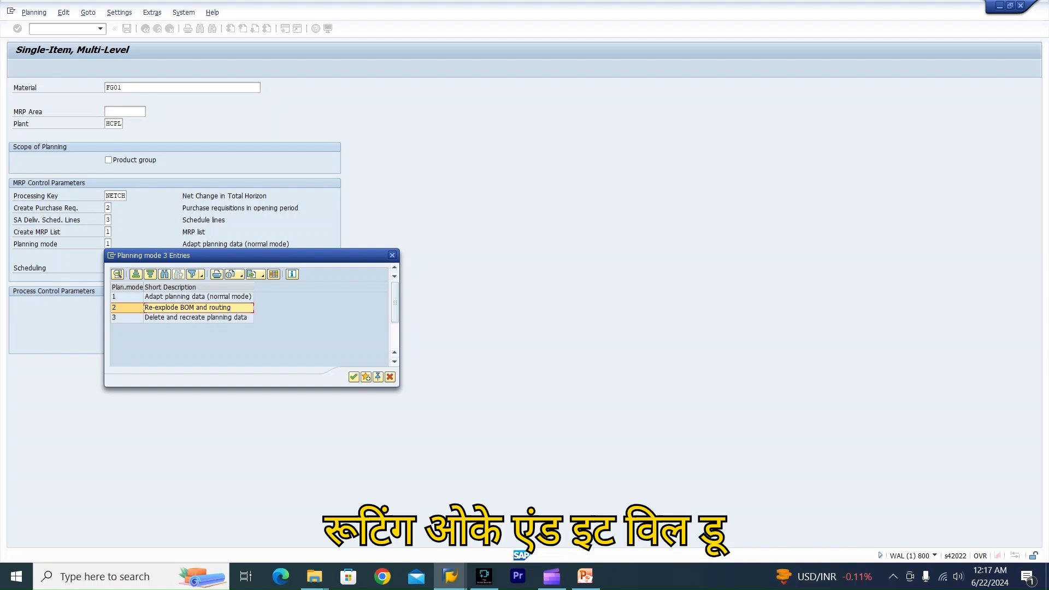
click(195, 319)
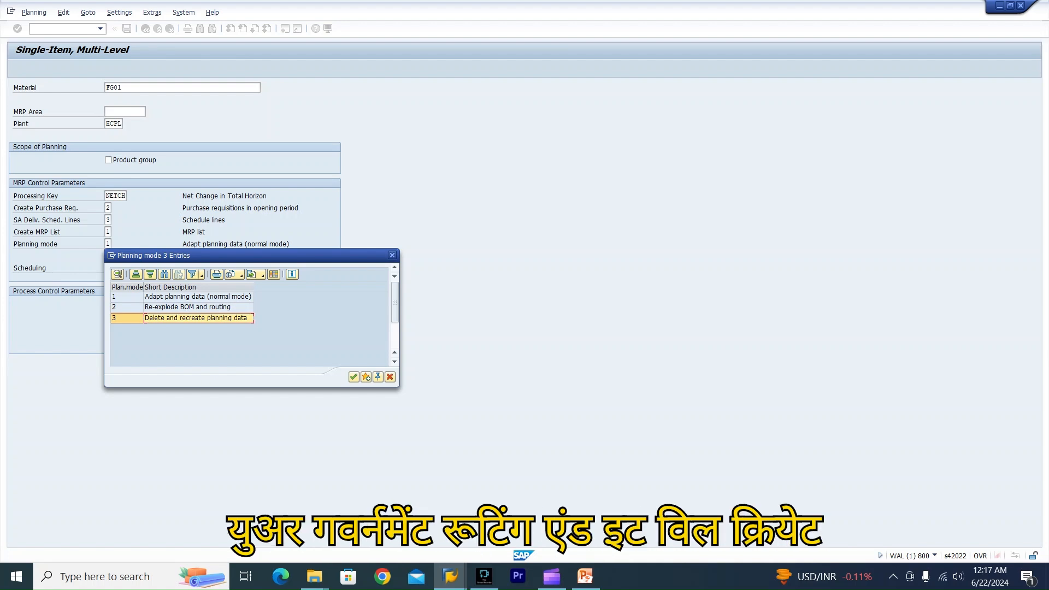
click(392, 256)
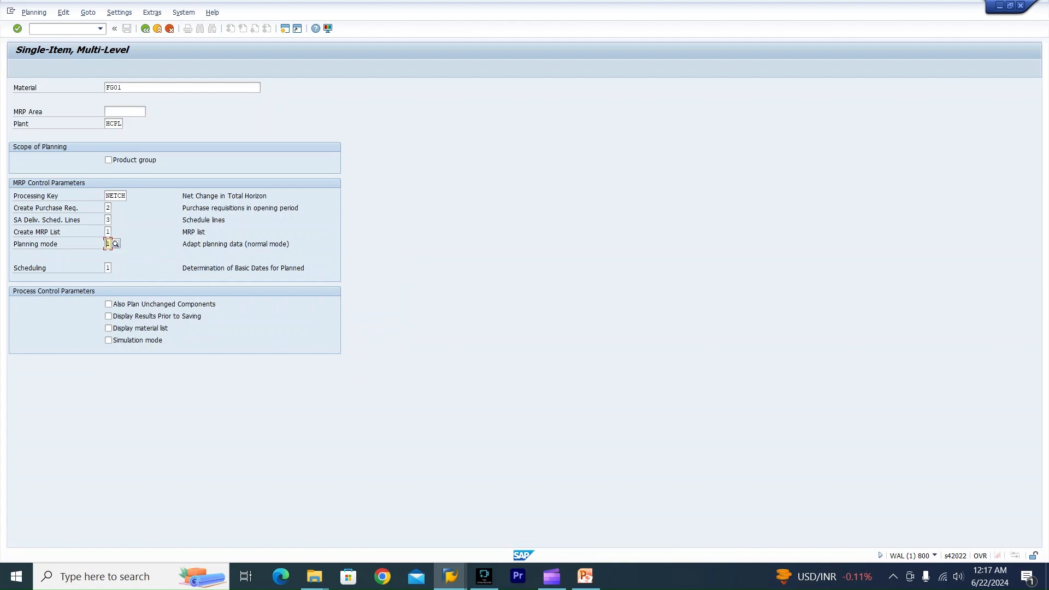
Review the available Scheduling options: basic date determination for planned orders, and lead time scheduling with capacity planning.
click(108, 268)
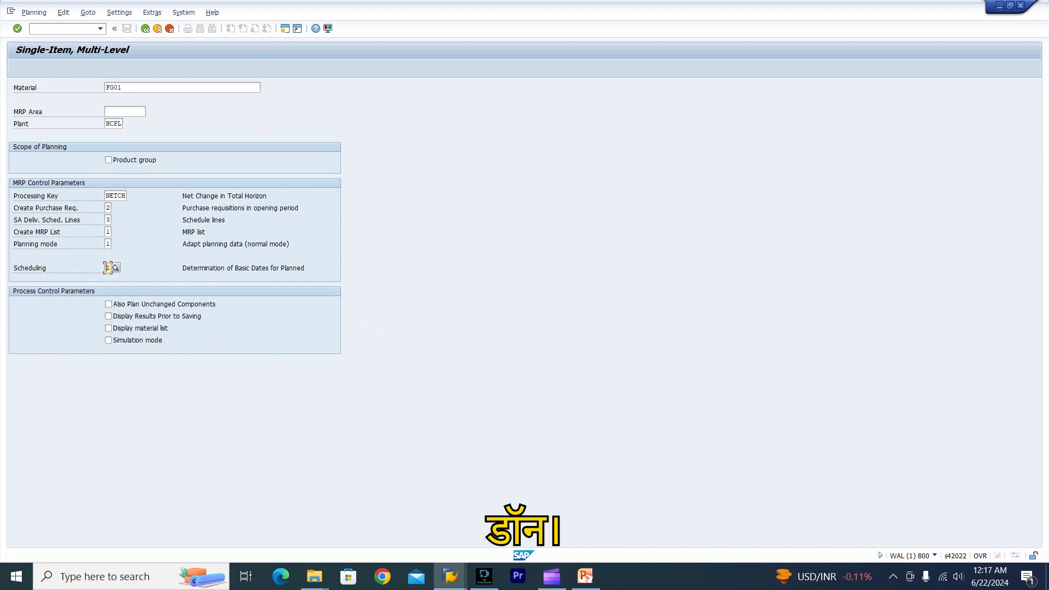
click(115, 268)
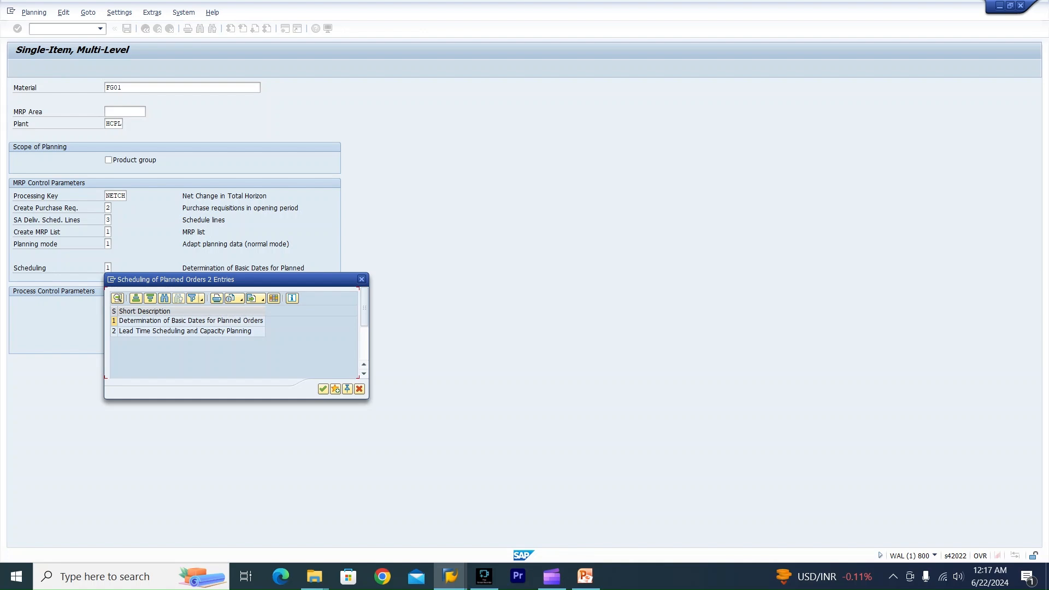
click(190, 321)
click(186, 331)
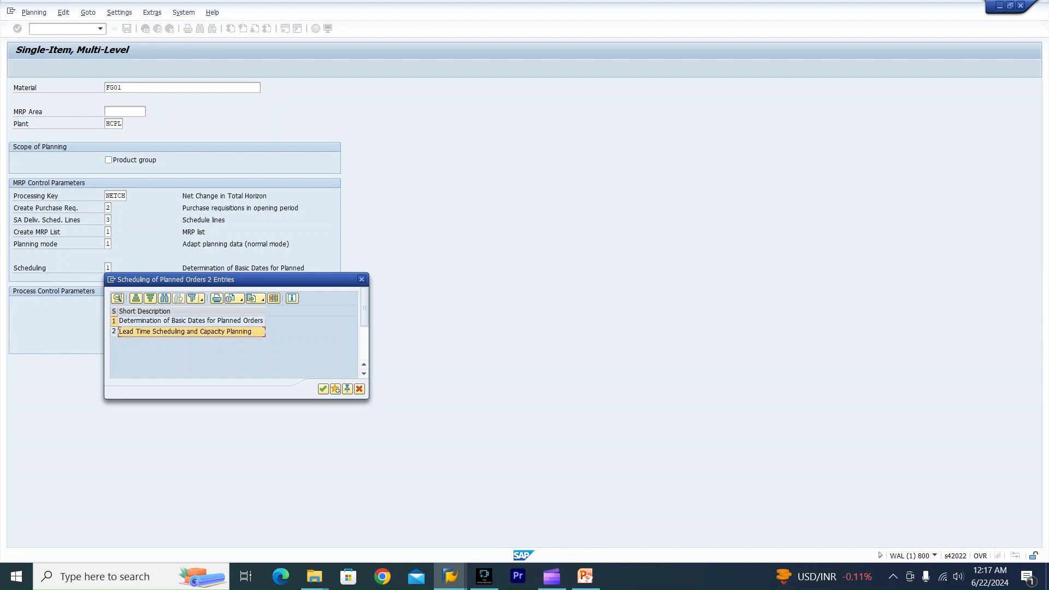
click(190, 321)
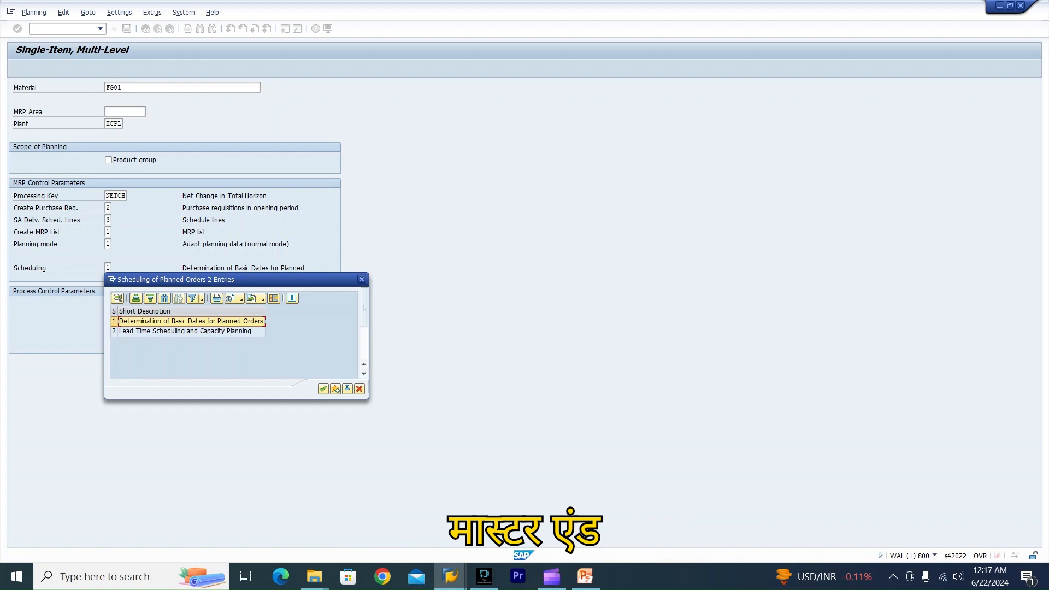
click(186, 331)
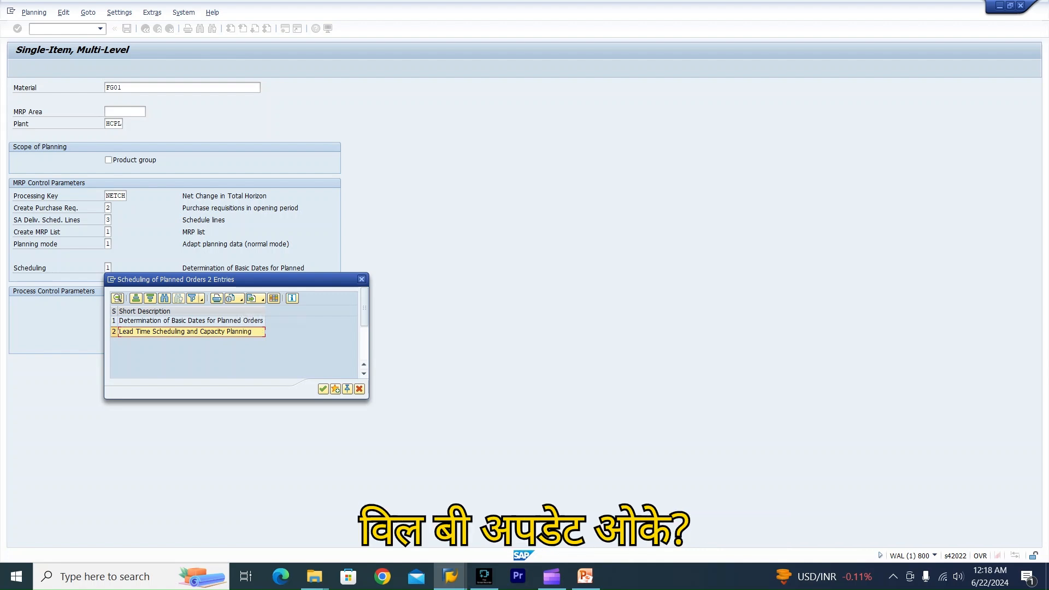
click(361, 279)
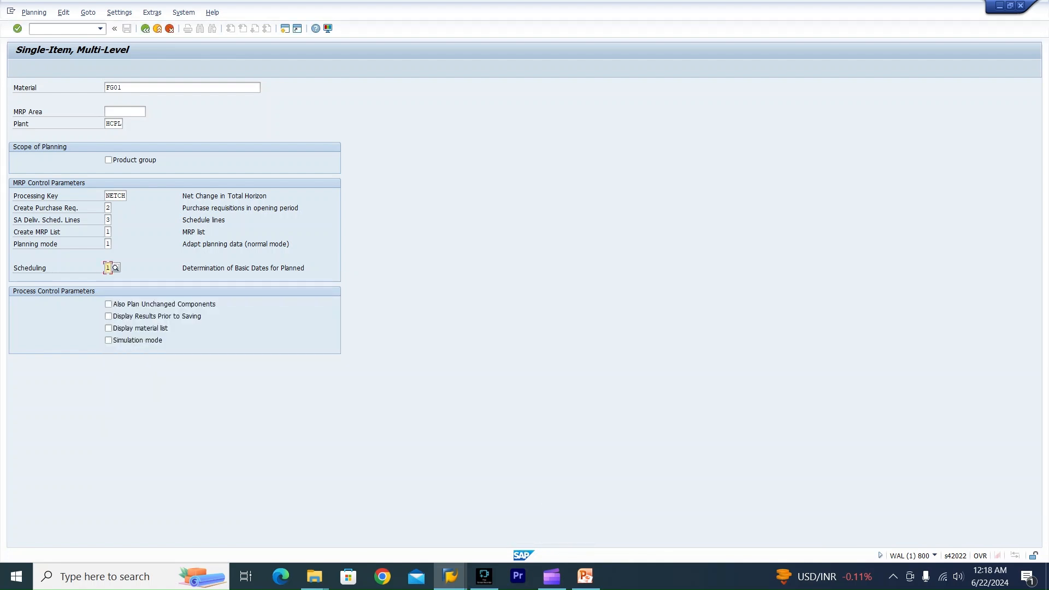